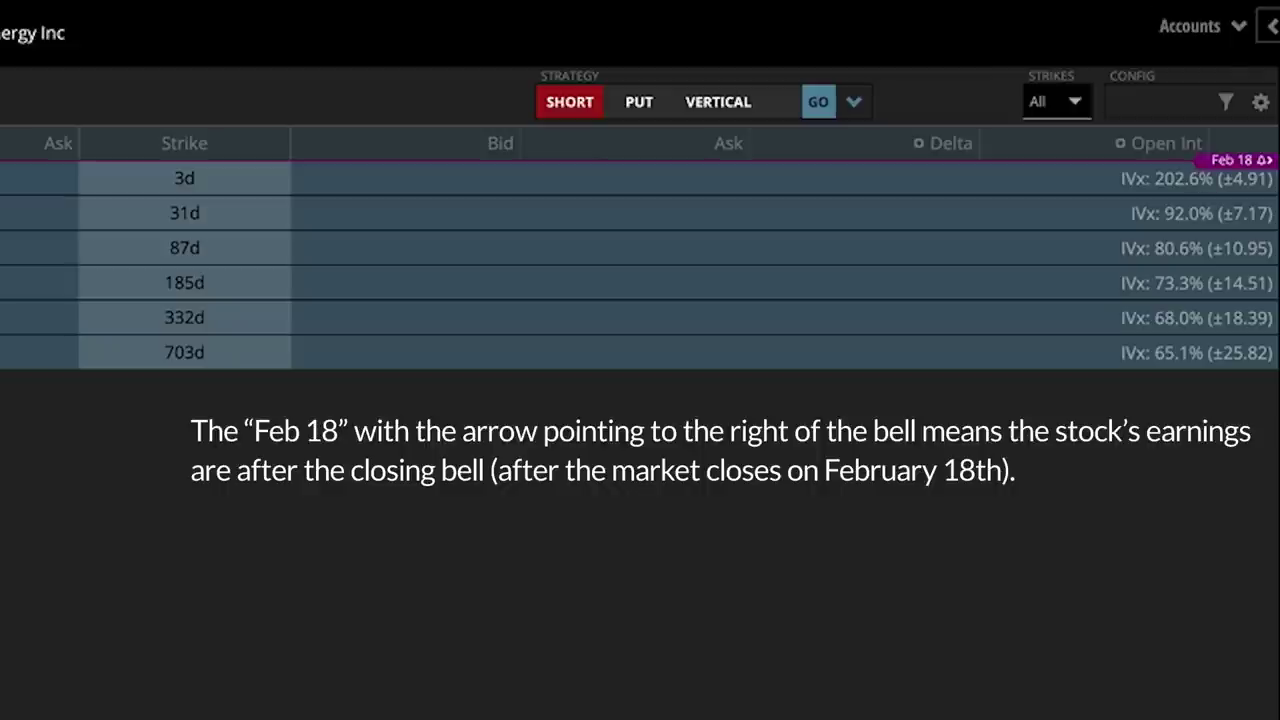
{"action": "left_click", "coordinate": [970, 0]}
{"action": "left_click", "coordinate": [837, 40]}
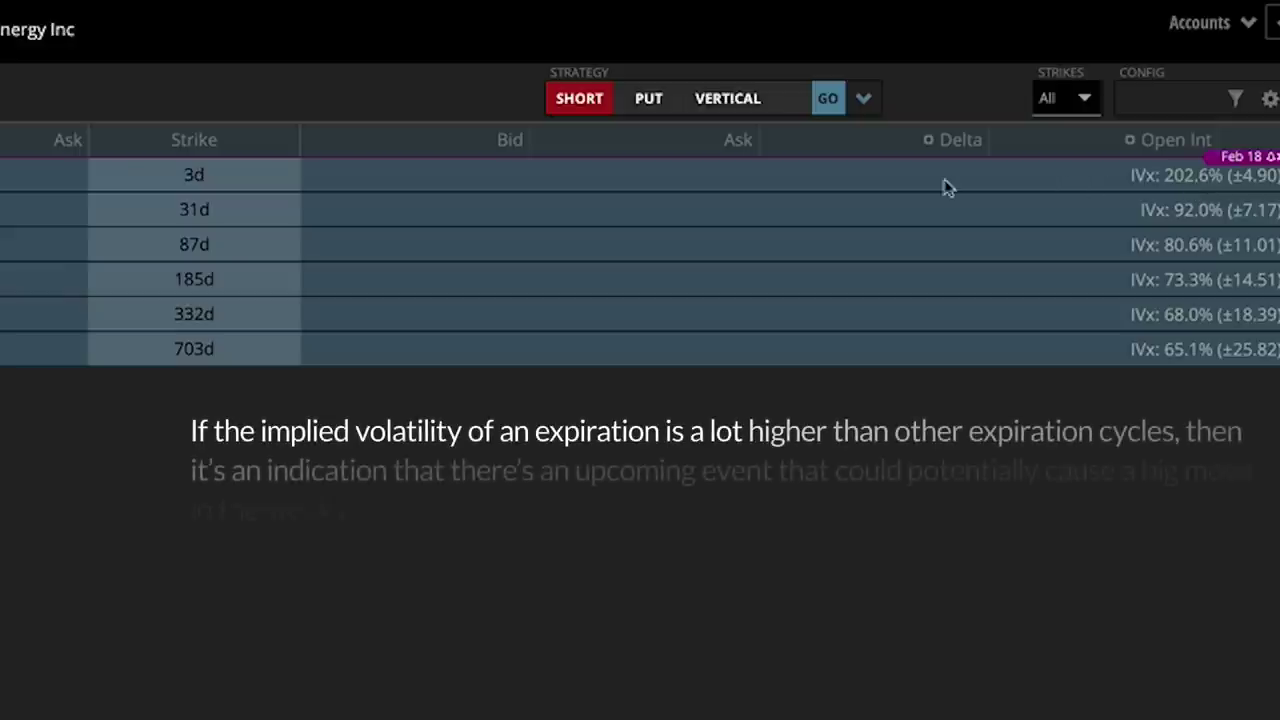
{"action": "left_click", "coordinate": [214, 177]}
{"action": "left_click", "coordinate": [205, 178]}
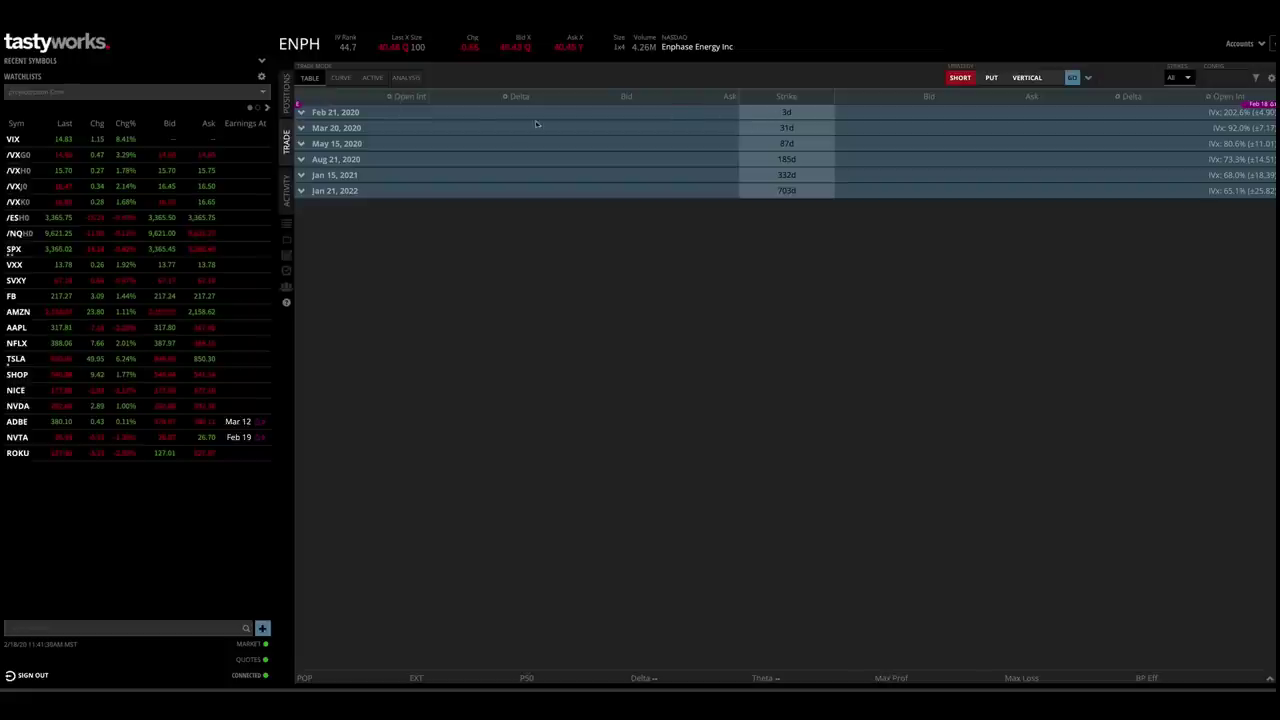
- Expand ENPH's Feb 21, 2020 expiration, build a buy-to-open order for one 40-strike call and put, and check its limit price
{"action": "left_click", "coordinate": [340, 113]}
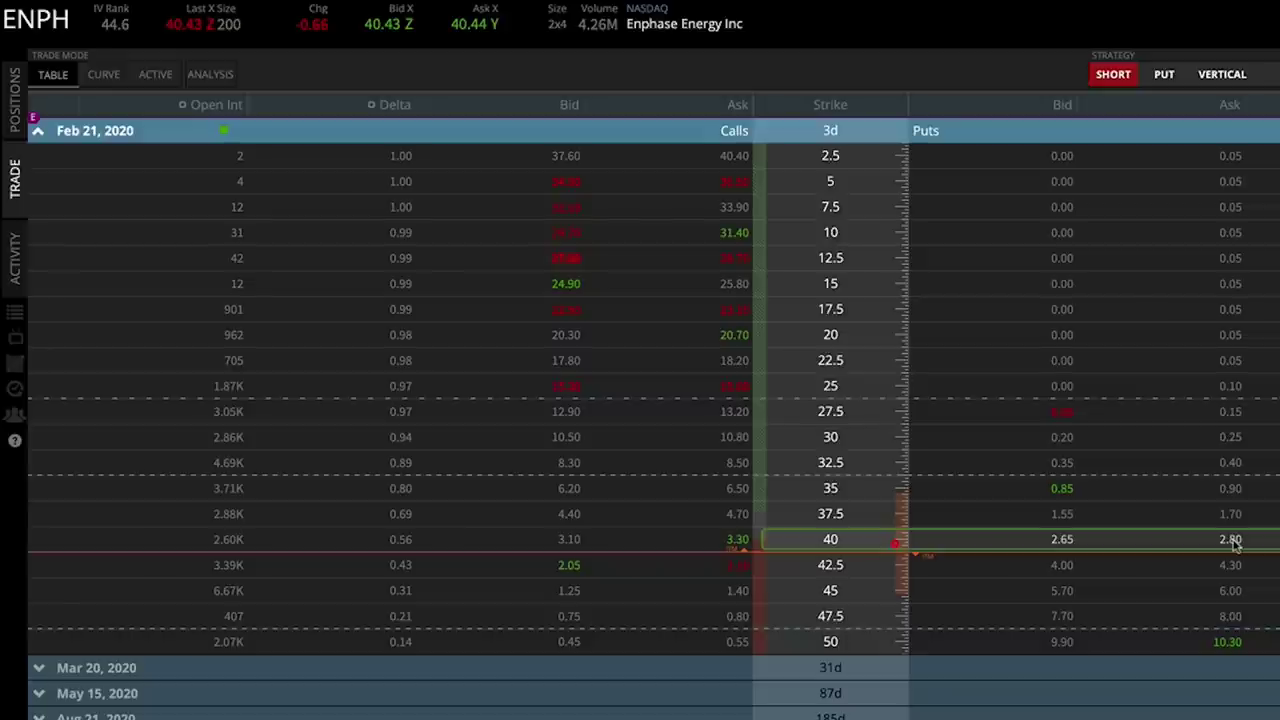
{"action": "left_click", "coordinate": [740, 541]}
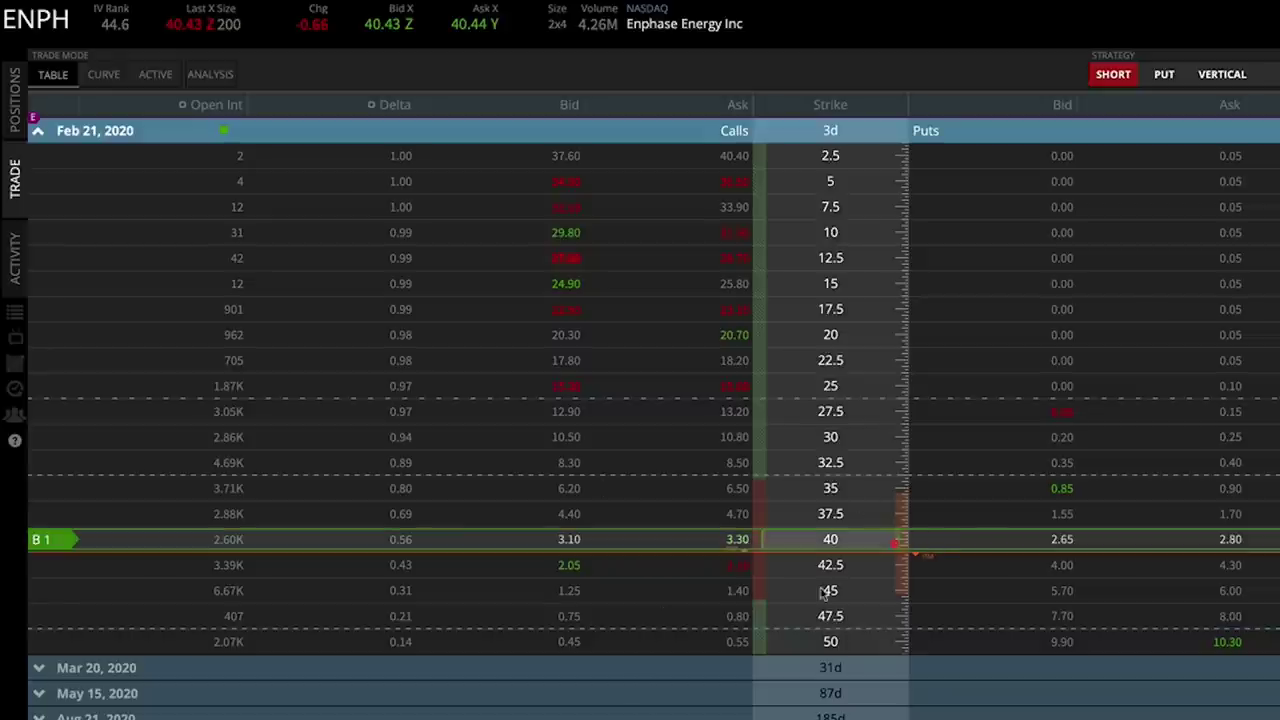
{"action": "scroll", "coordinate": [828, 500], "scroll_direction": "down", "scroll_amount": 5}
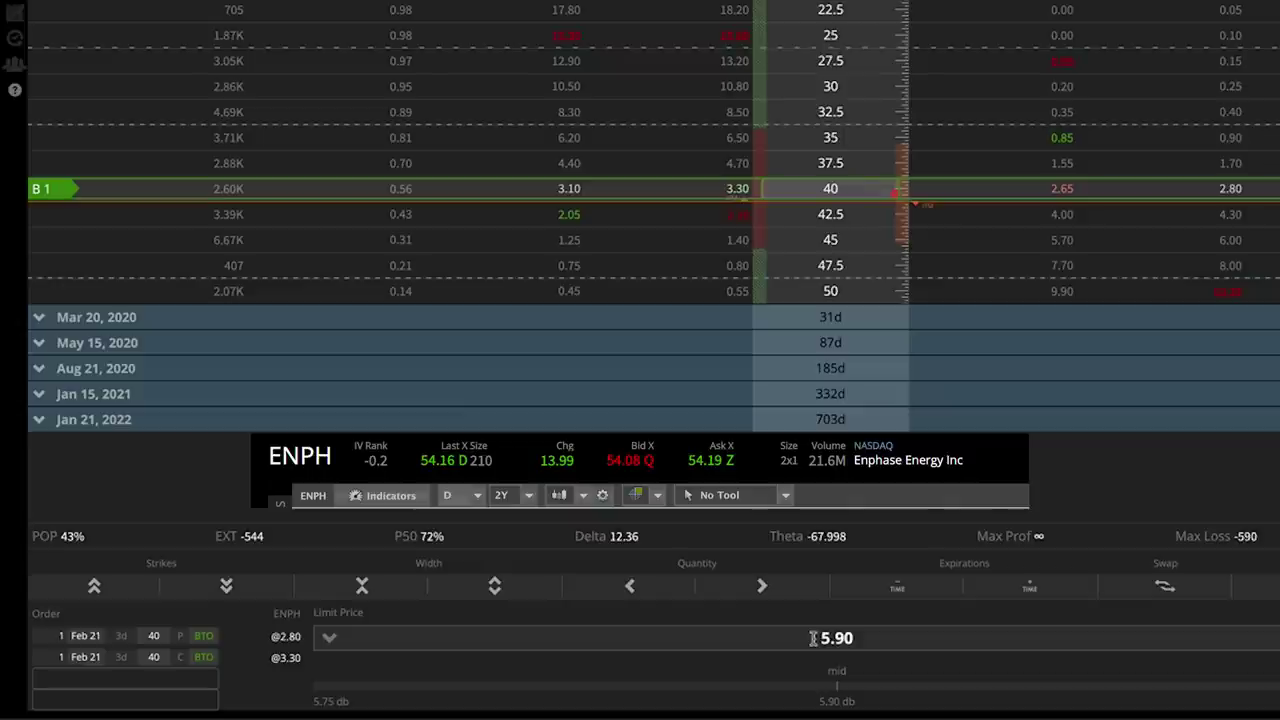
{"action": "left_click_drag", "start_coordinate": [813, 638], "coordinate": [894, 637]}
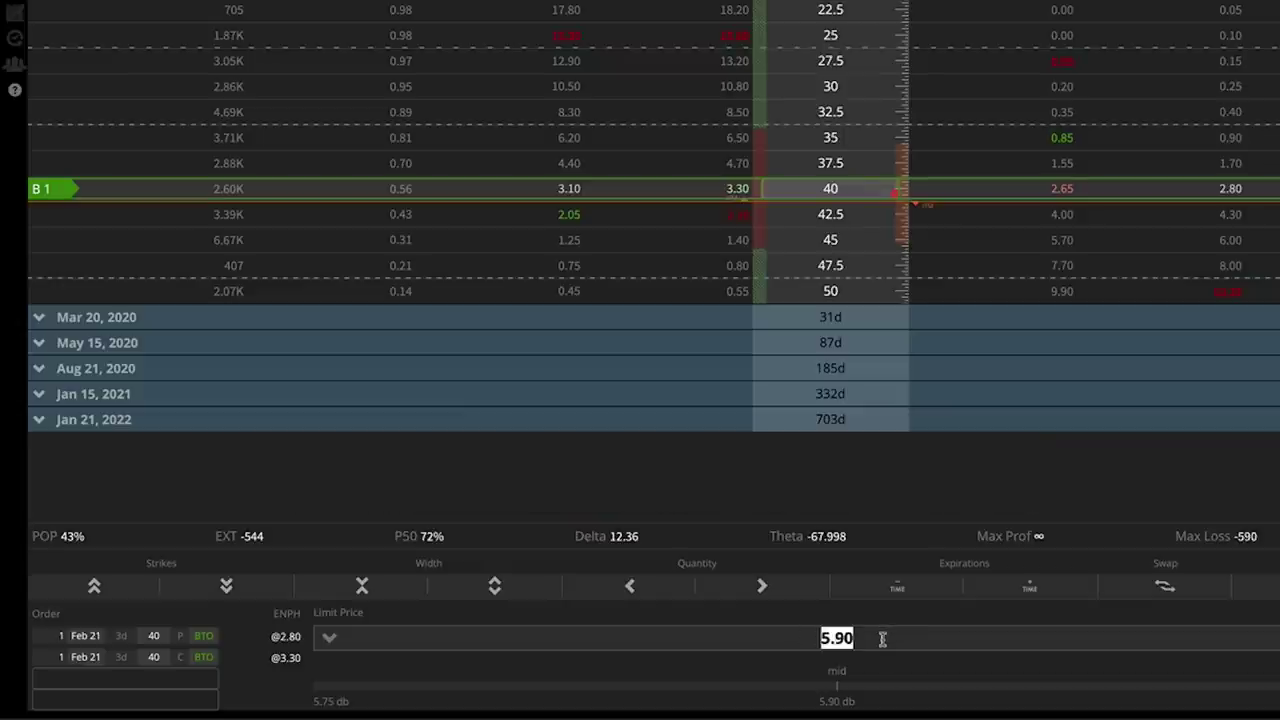
{"action": "left_click", "coordinate": [883, 637]}
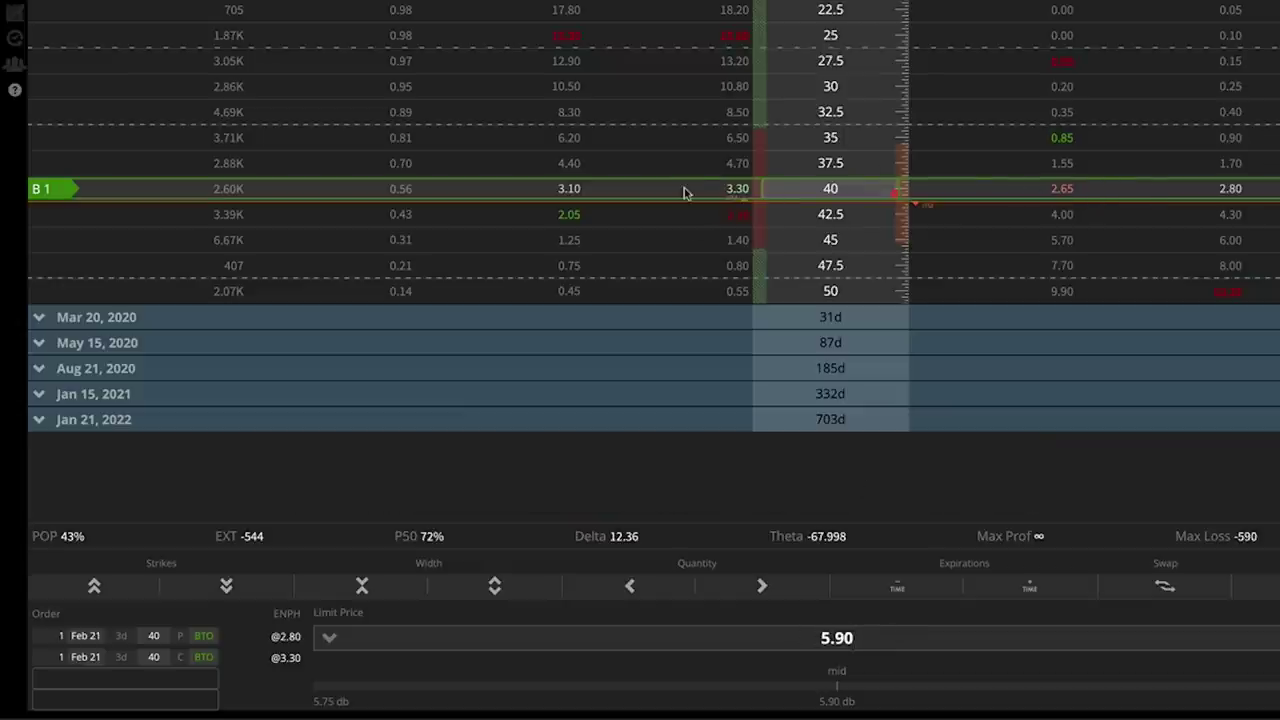
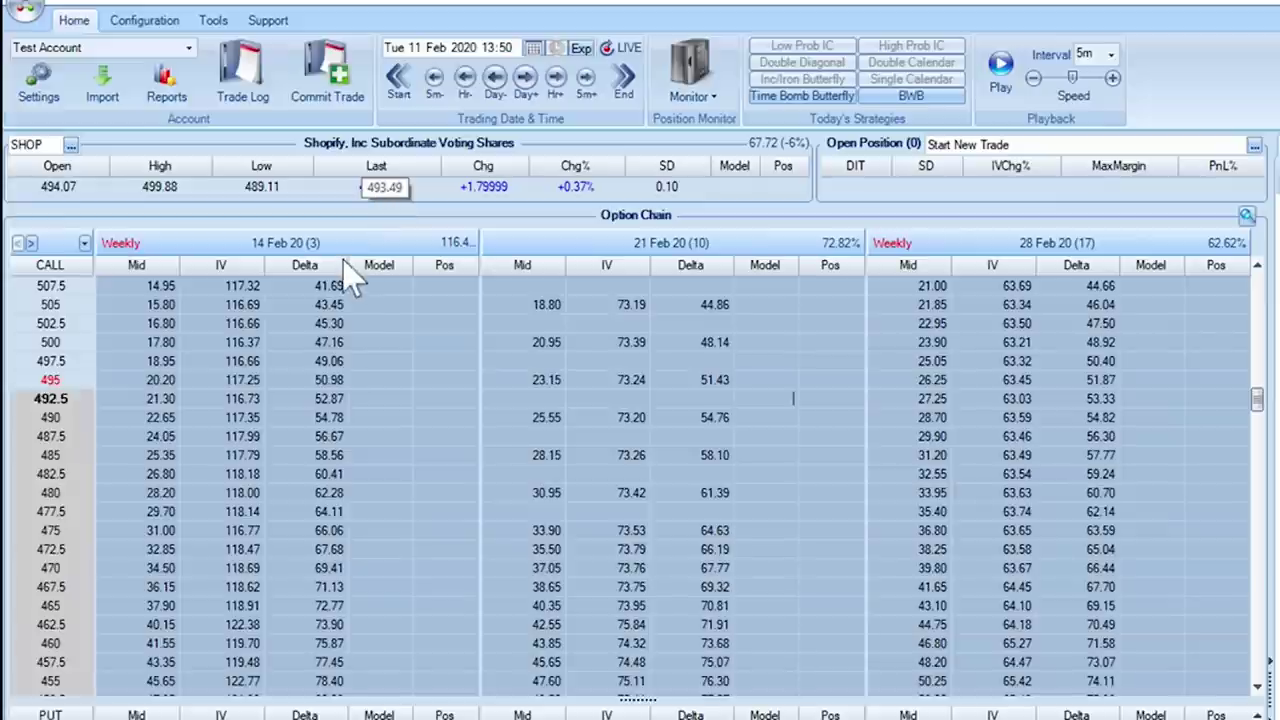
- In OptionNET Explorer, model buying one 495 call and one 495 put on SHOP in the 14 Feb 20 expiration
{"action": "left_click", "coordinate": [722, 384]}
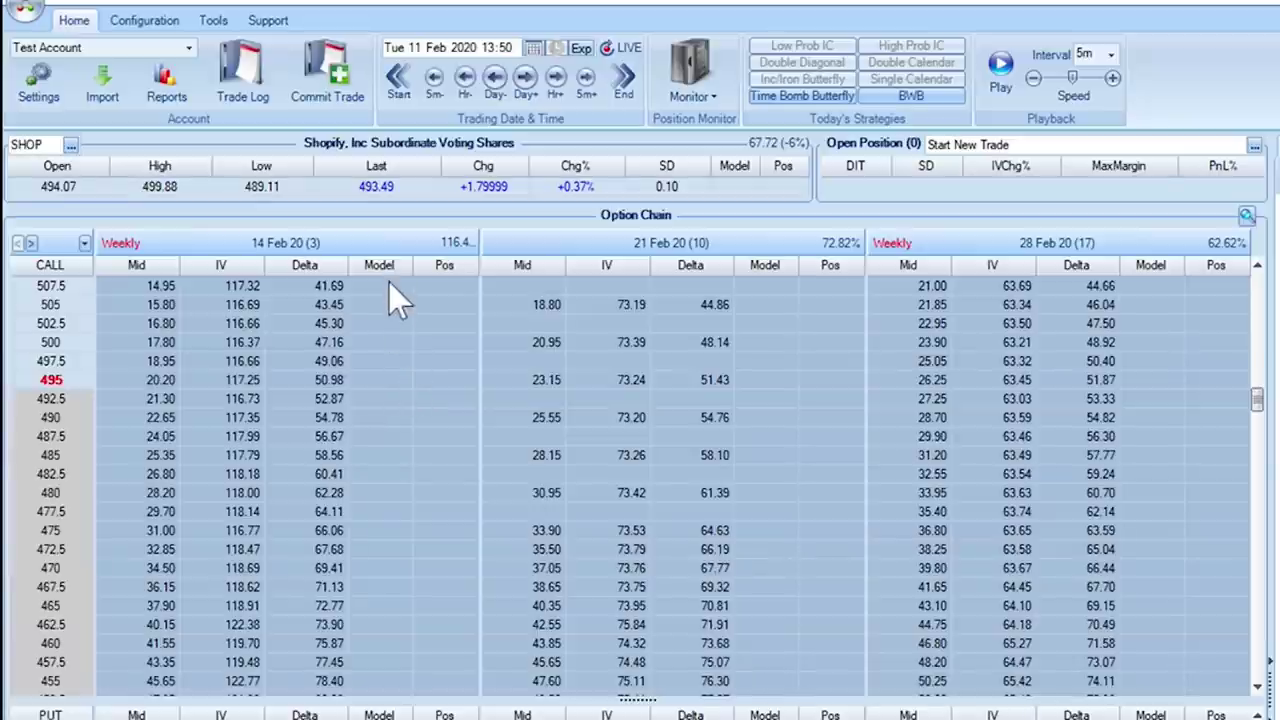
{"action": "left_click", "coordinate": [404, 392]}
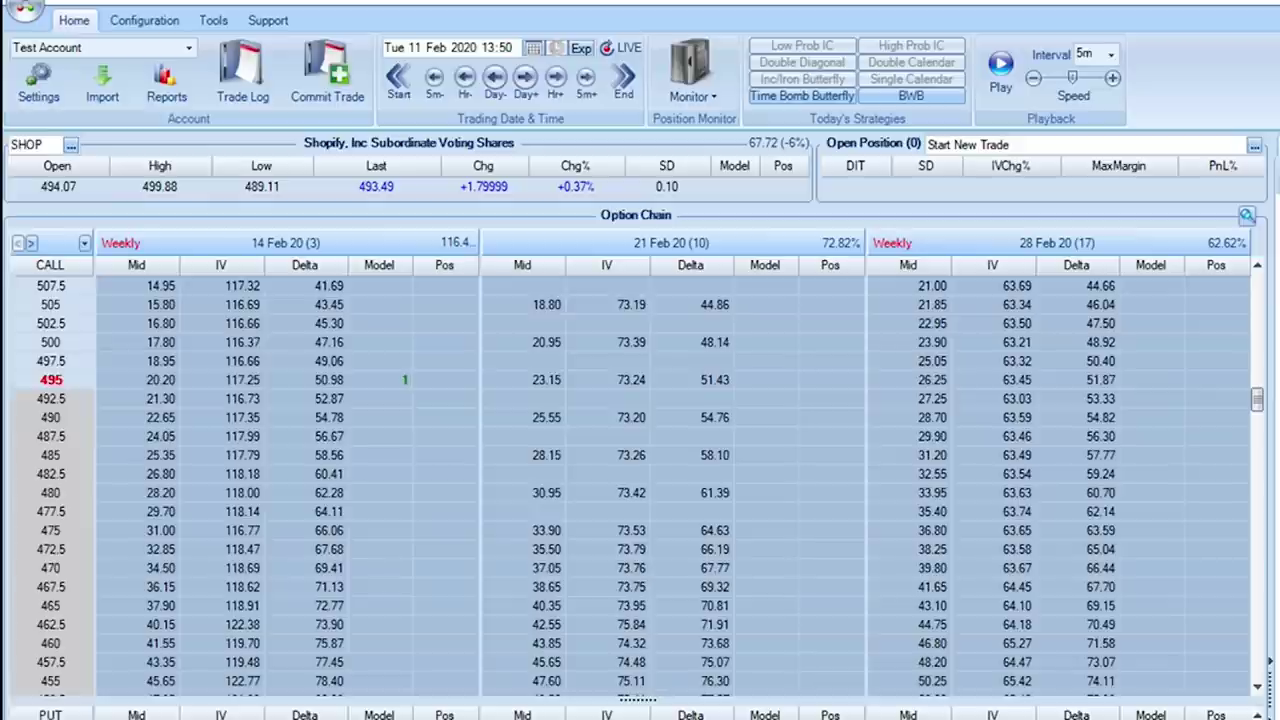
{"action": "left_click_drag", "start_coordinate": [373, 376], "coordinate": [373, 378]}
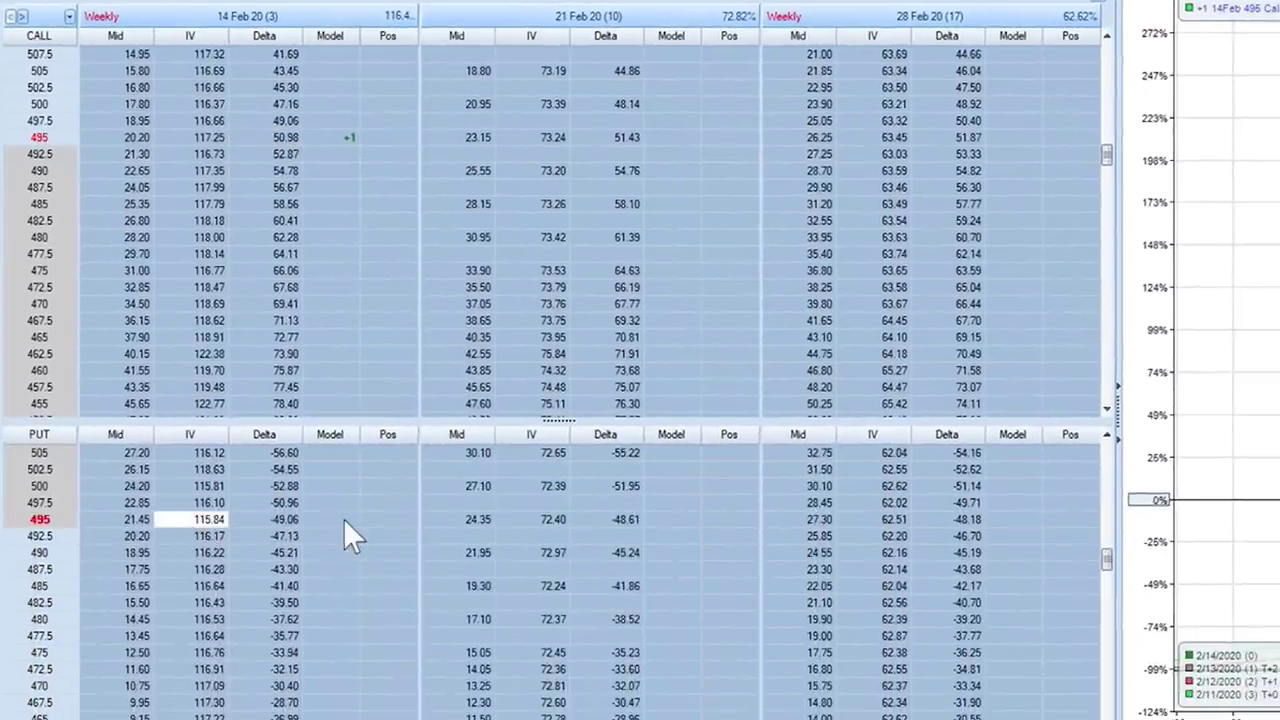
{"action": "left_click", "coordinate": [346, 519]}
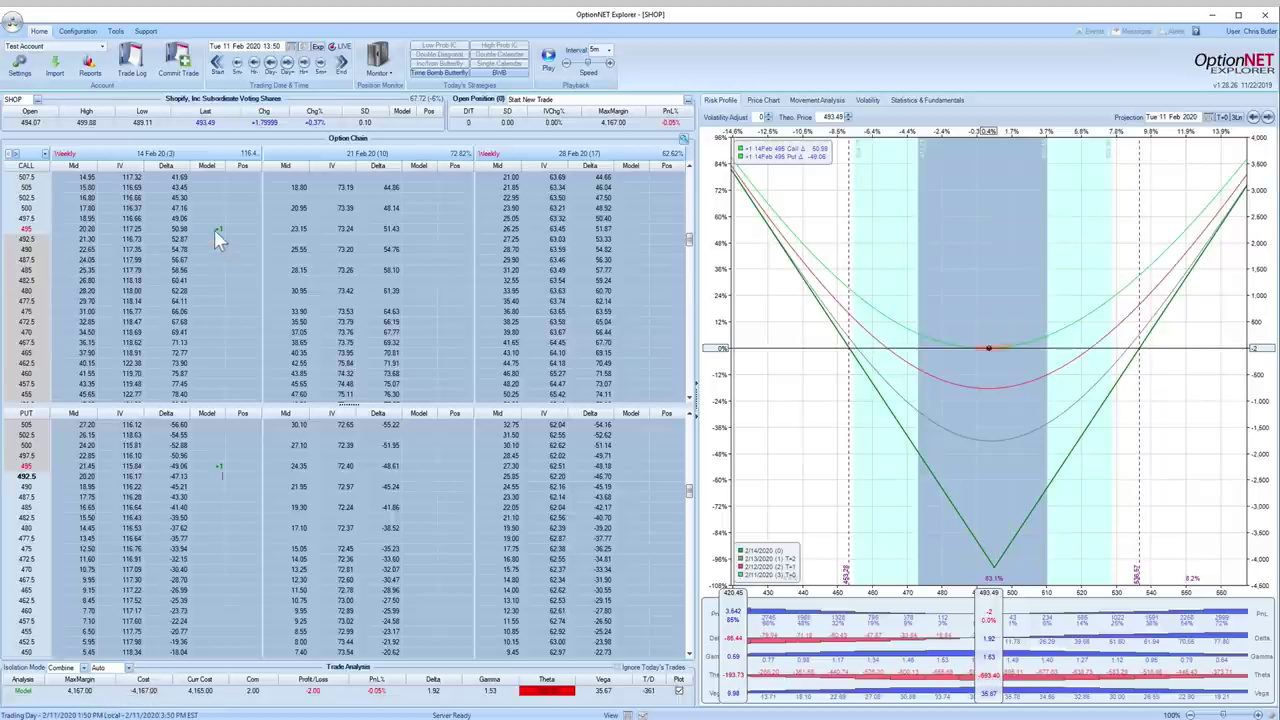
- Commit the modelled SHOP straddle as a new Custom trade and save its trade documentation
{"action": "left_click", "coordinate": [181, 230]}
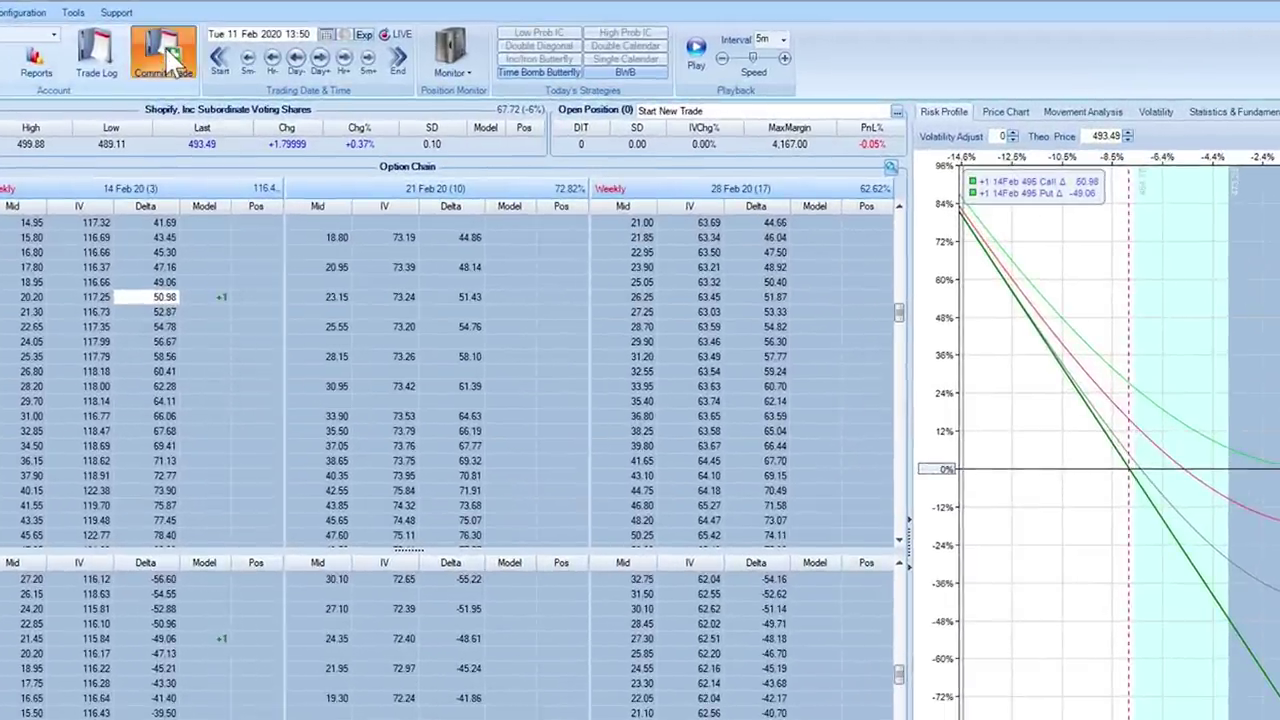
{"action": "left_click", "coordinate": [170, 62]}
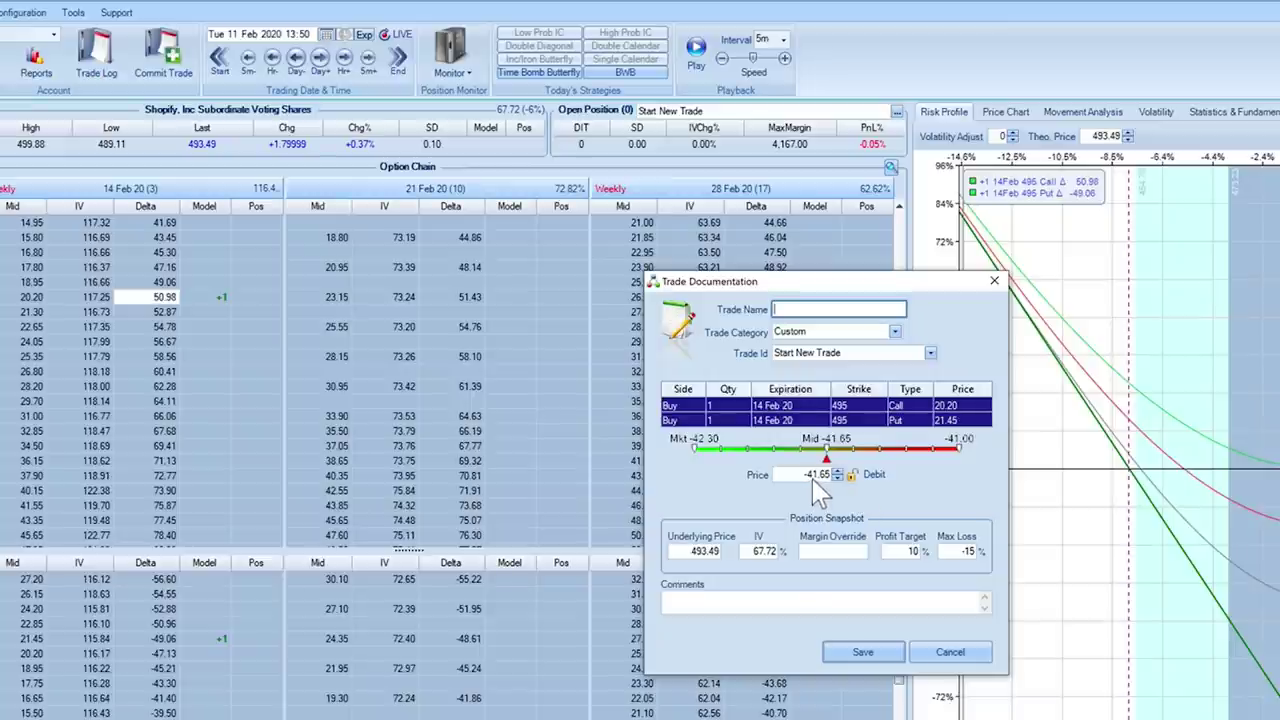
{"action": "left_click", "coordinate": [863, 665]}
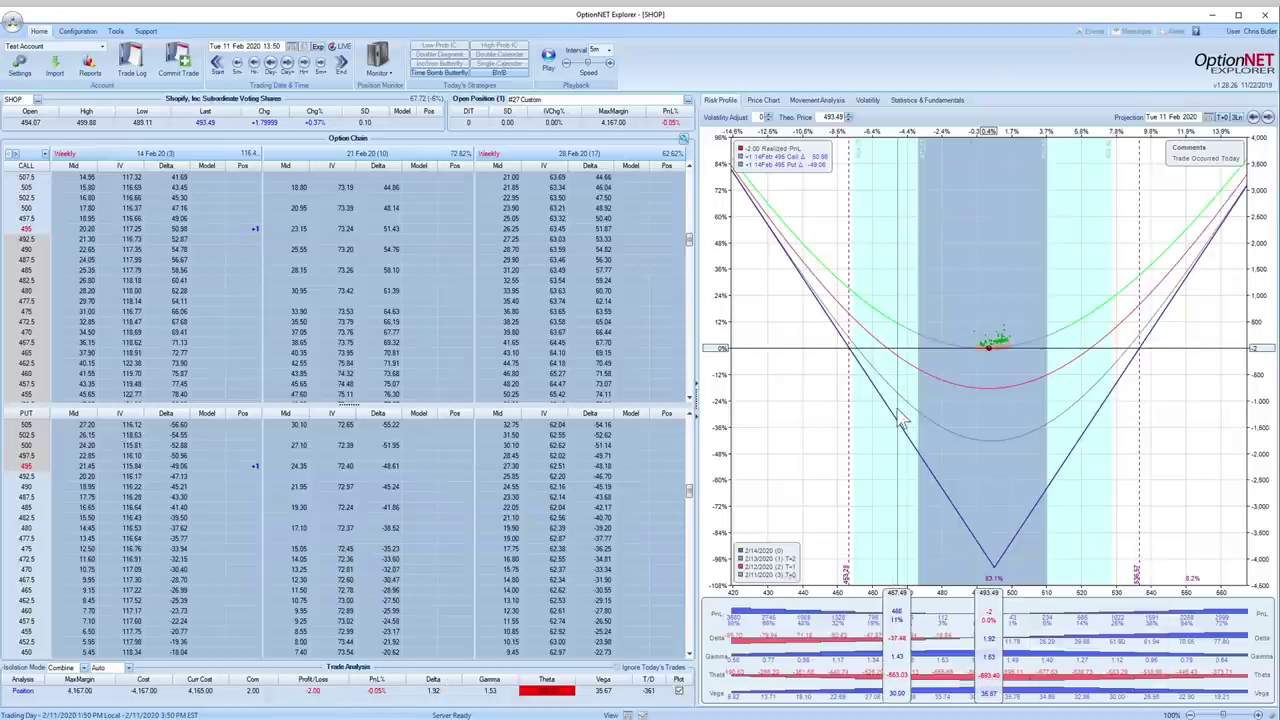
- Advance the trading time to Wed 12 Feb 2020 07:30 and inspect the SHOP straddle's risk profile
{"action": "left_click", "coordinate": [321, 64]}
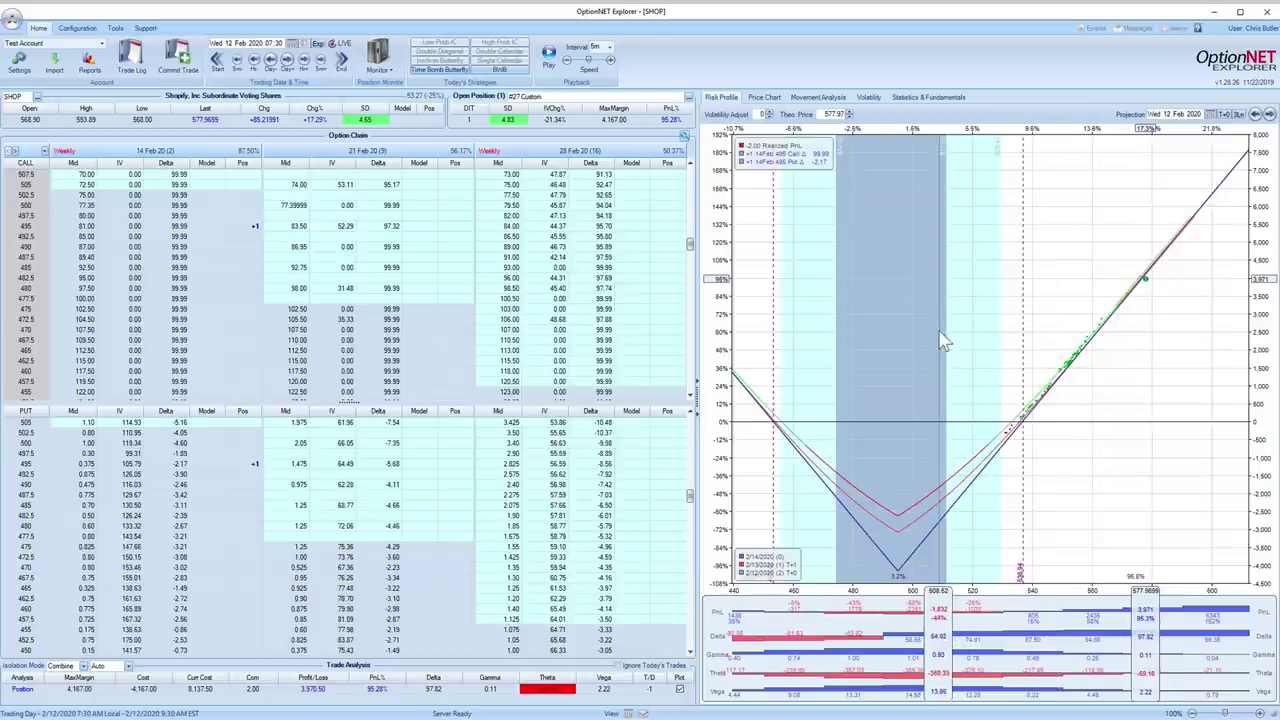
{"action": "left_click_drag", "start_coordinate": [940, 340], "coordinate": [962, 336]}
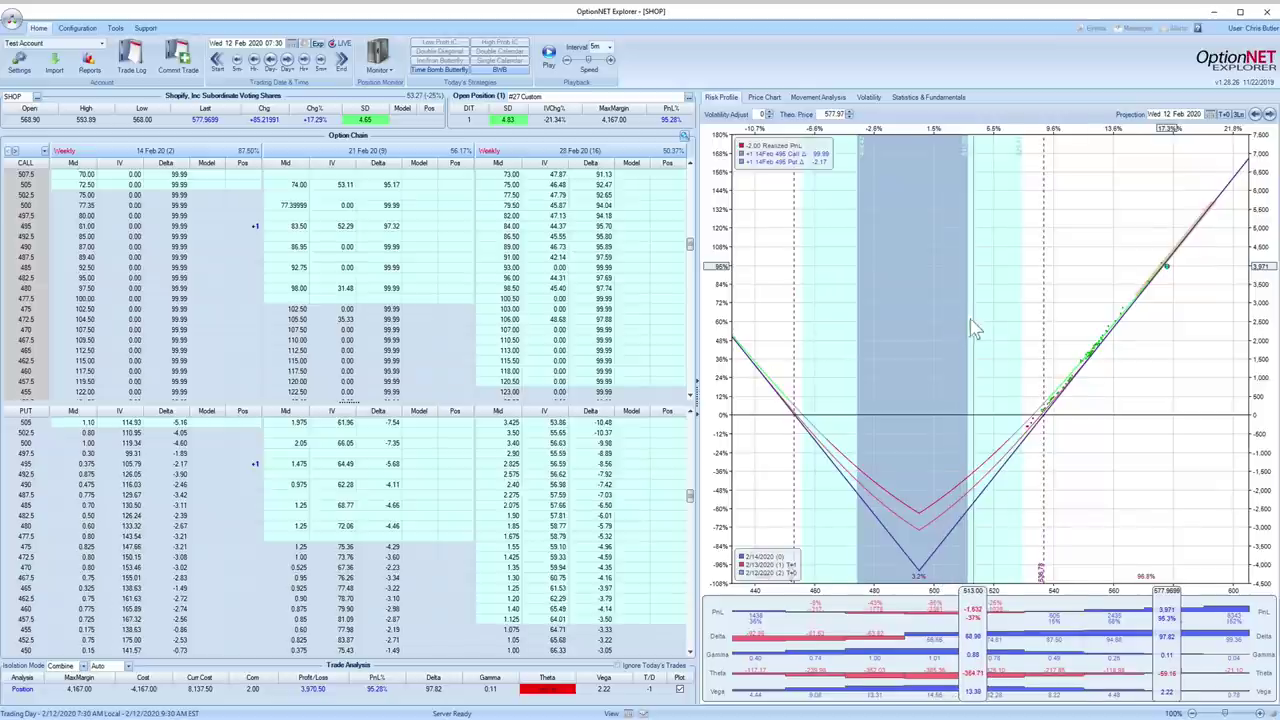
{"action": "left_click_drag", "start_coordinate": [971, 323], "coordinate": [843, 323]}
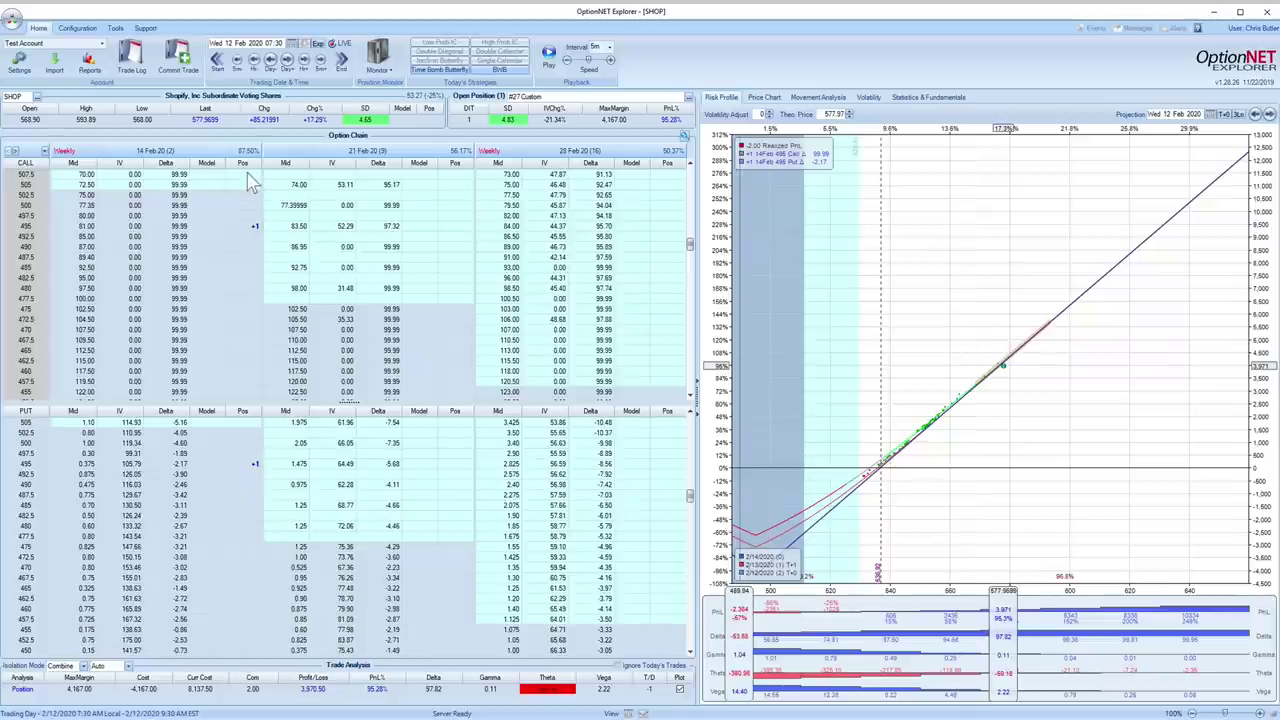
{"action": "left_click_drag", "start_coordinate": [980, 286], "coordinate": [1068, 272]}
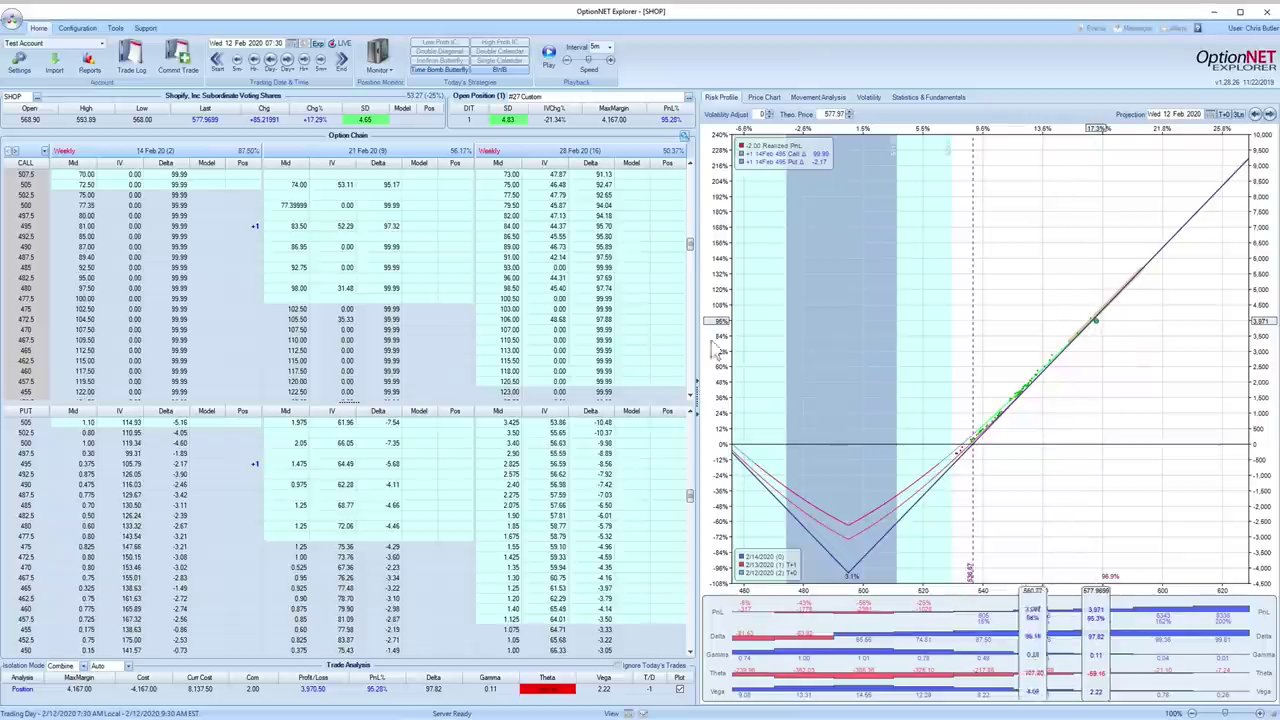
- Model a short position of 100 SHOP shares against the open straddle by setting the stock's model quantity to -100
{"action": "left_click", "coordinate": [408, 125]}
{"action": "type", "text": "-100"}
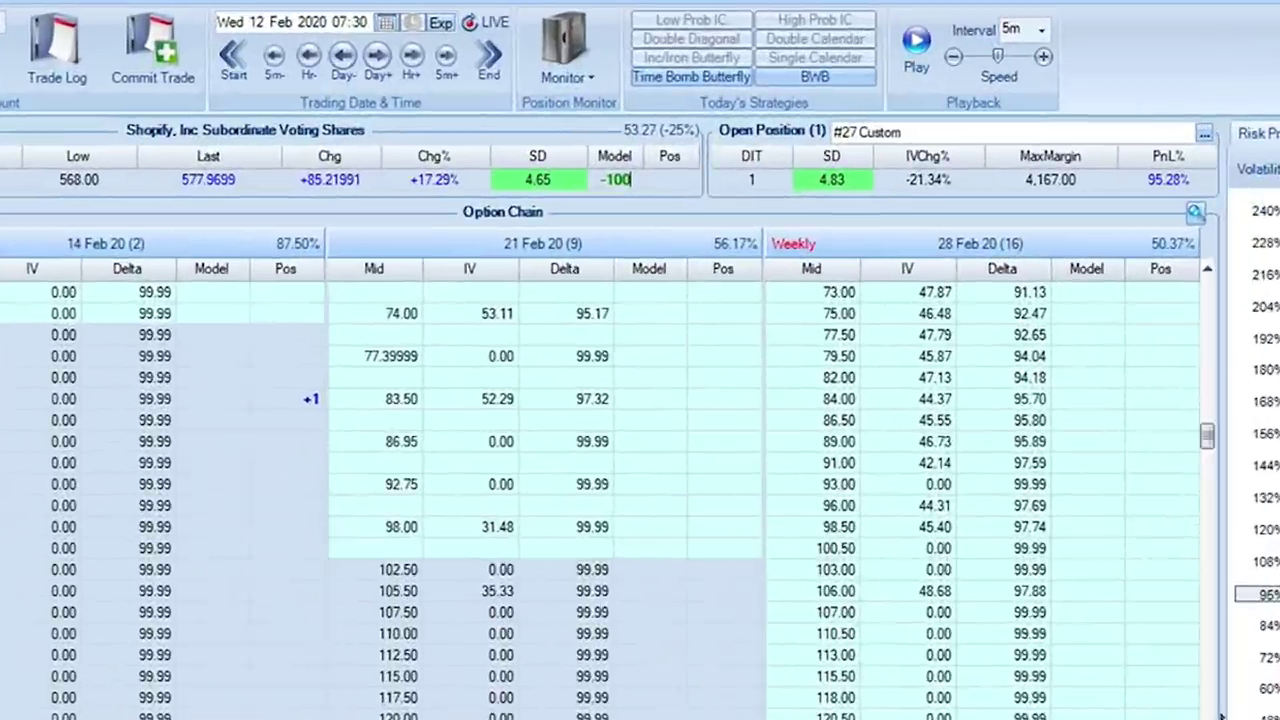
{"action": "left_click", "coordinate": [646, 184]}
{"action": "left_click", "coordinate": [646, 184]}
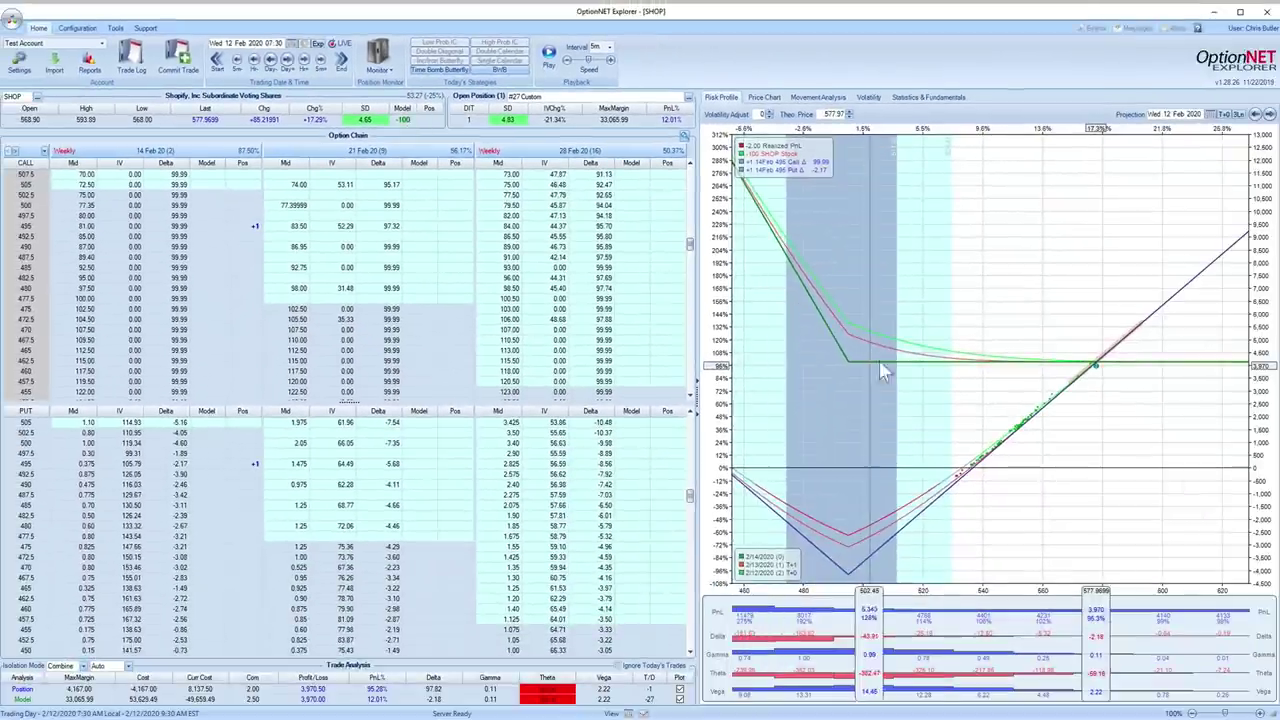
- Examine the risk profile of the straddle with short stock across lower and higher share prices, comparing it with the original straddle's
{"action": "left_click_drag", "start_coordinate": [879, 370], "coordinate": [968, 520]}
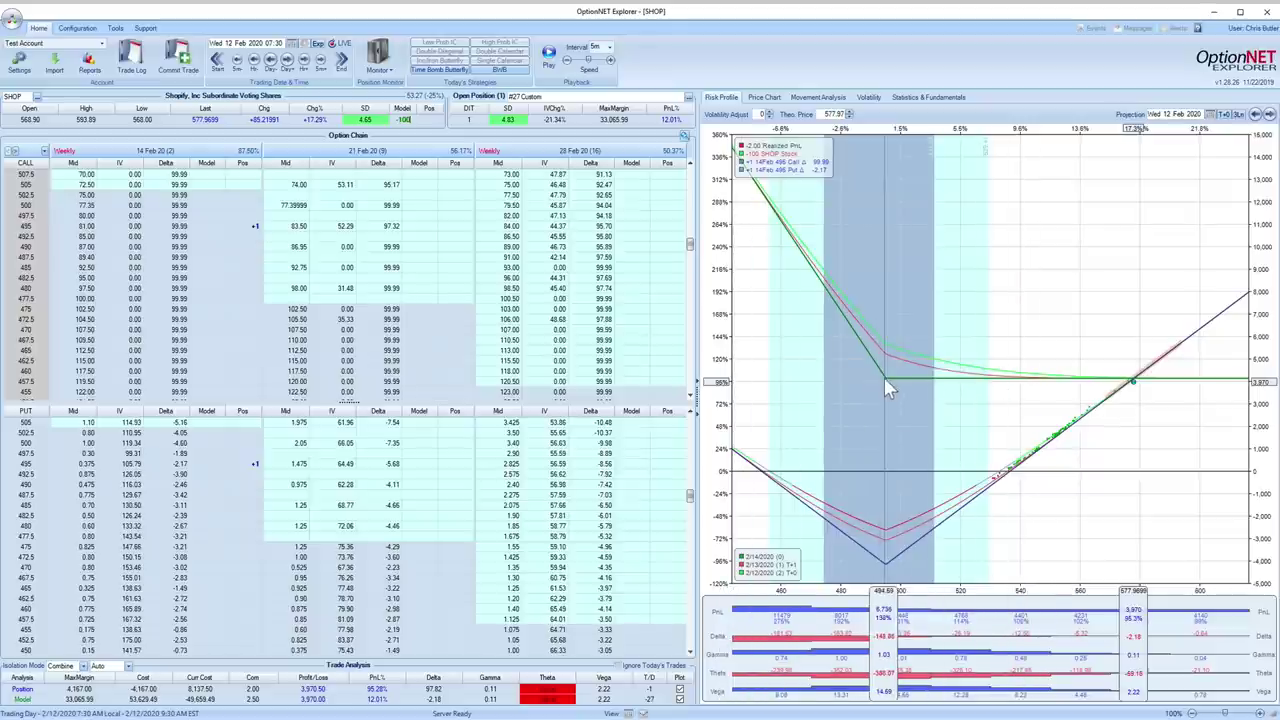
{"action": "left_click_drag", "start_coordinate": [926, 390], "coordinate": [846, 380]}
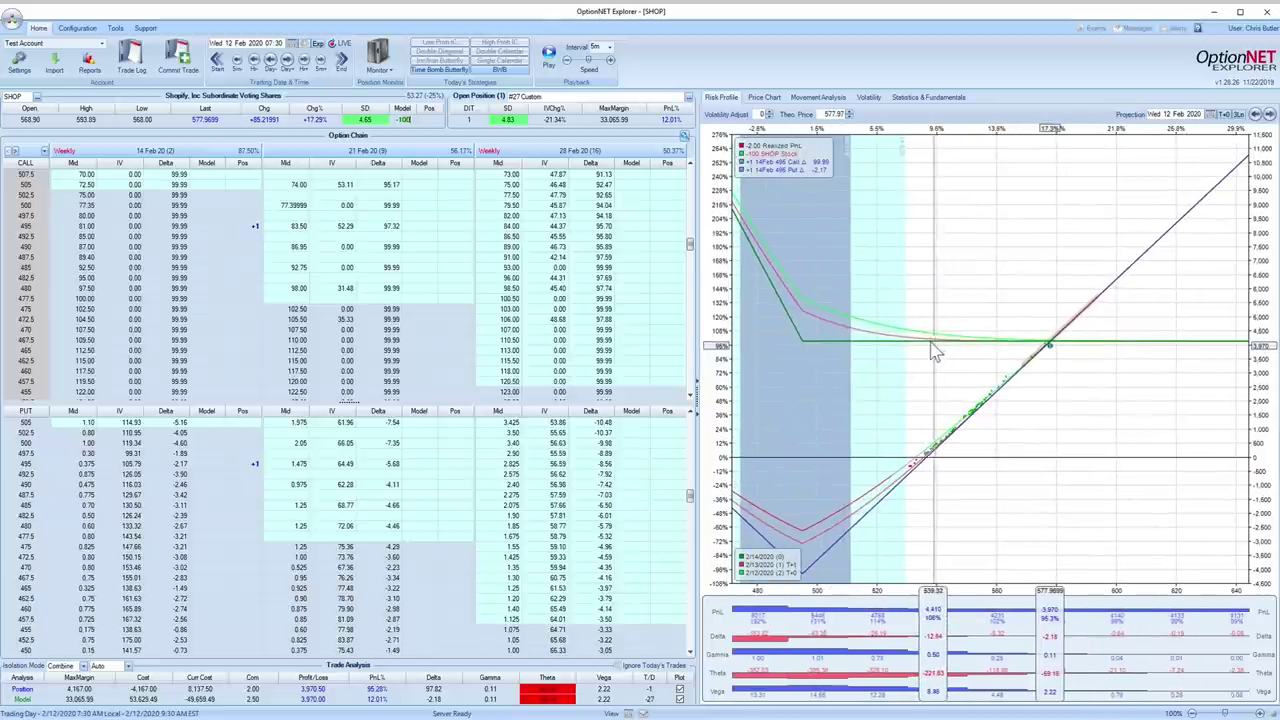
{"action": "left_click_drag", "start_coordinate": [957, 351], "coordinate": [1125, 370]}
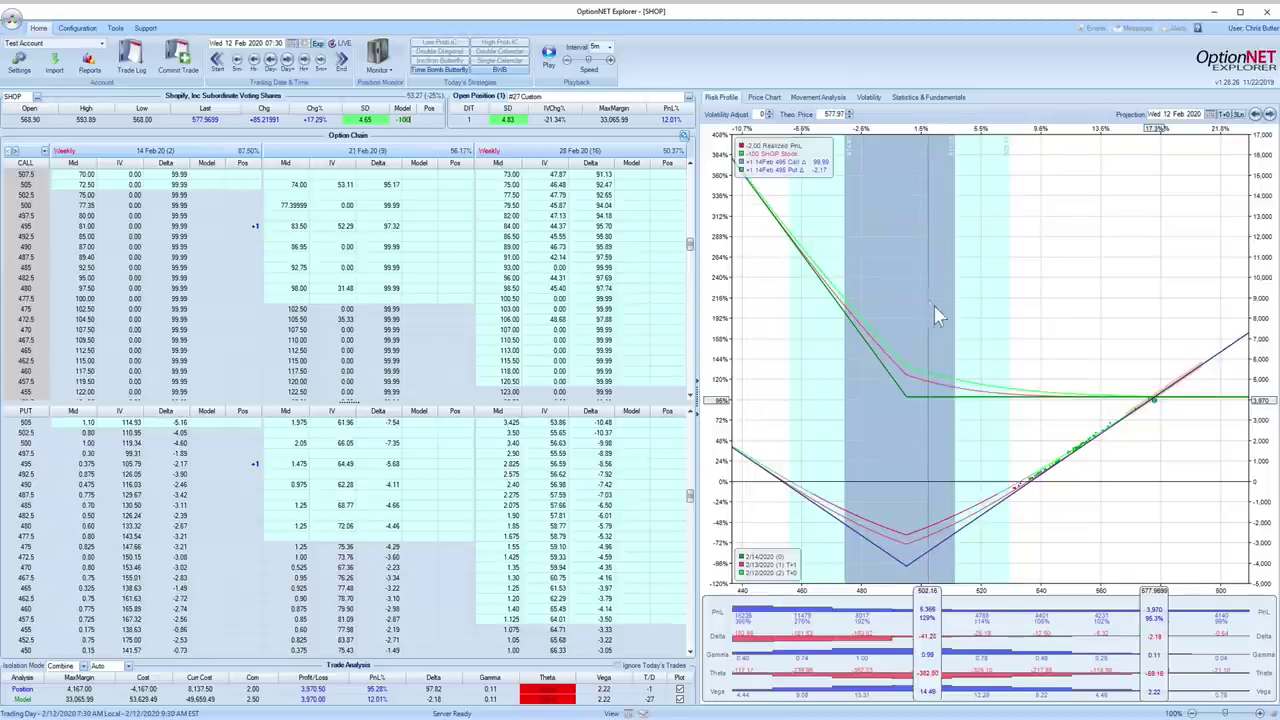
{"action": "scroll", "coordinate": [1080, 291], "scroll_direction": "down", "scroll_amount": 1}
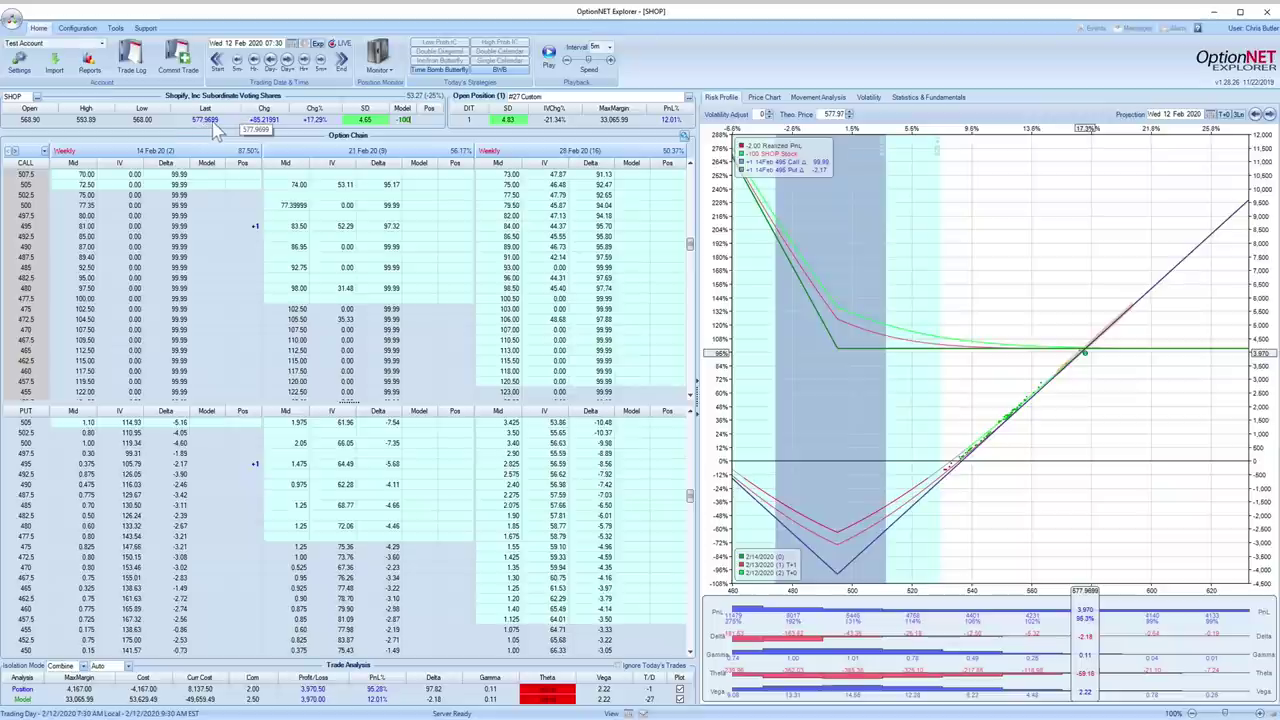
{"action": "left_click_drag", "start_coordinate": [1118, 352], "coordinate": [1208, 363]}
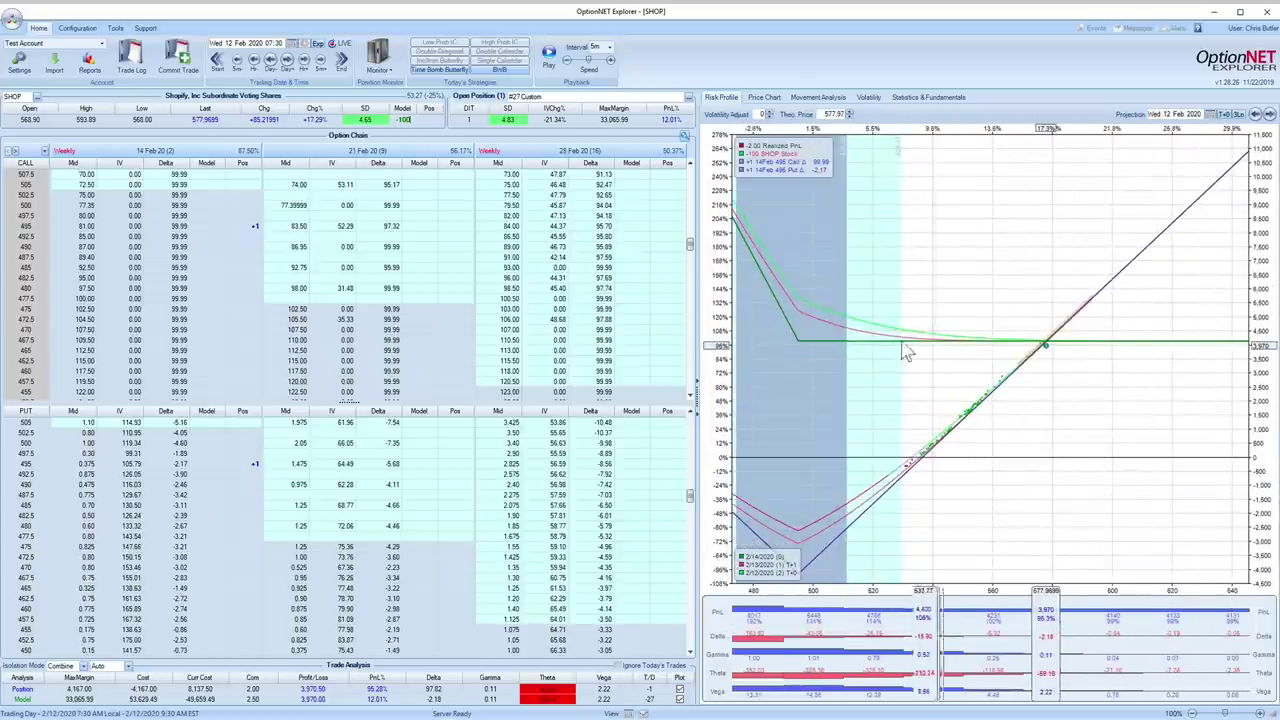
{"action": "left_click_drag", "start_coordinate": [895, 348], "coordinate": [911, 348]}
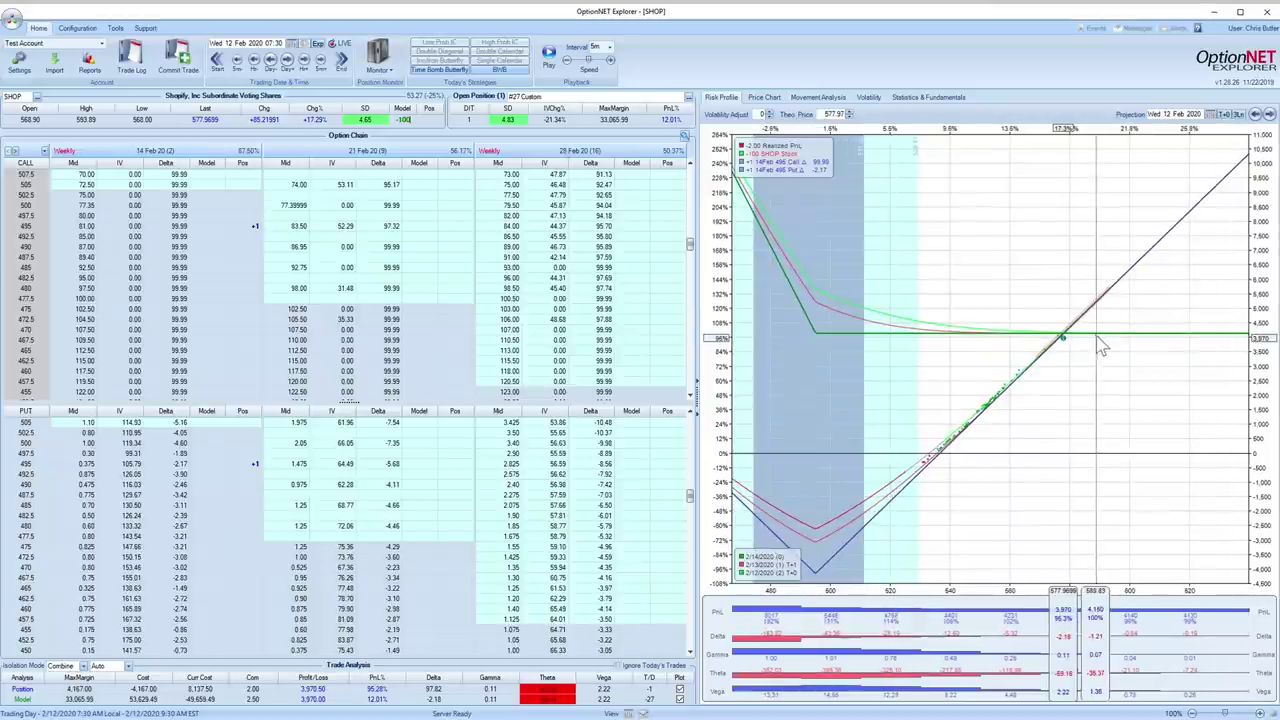
{"action": "left_click_drag", "start_coordinate": [1055, 340], "coordinate": [1115, 335]}
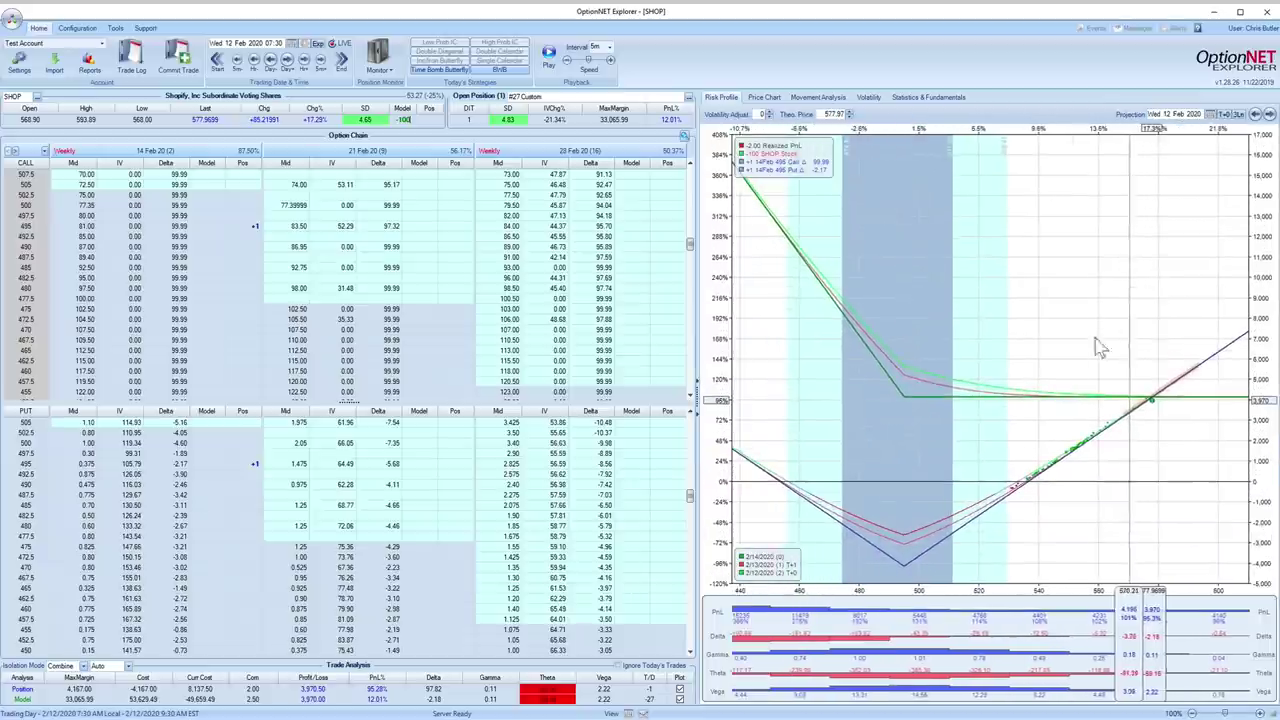
{"action": "left_click_drag", "start_coordinate": [1046, 366], "coordinate": [974, 354]}
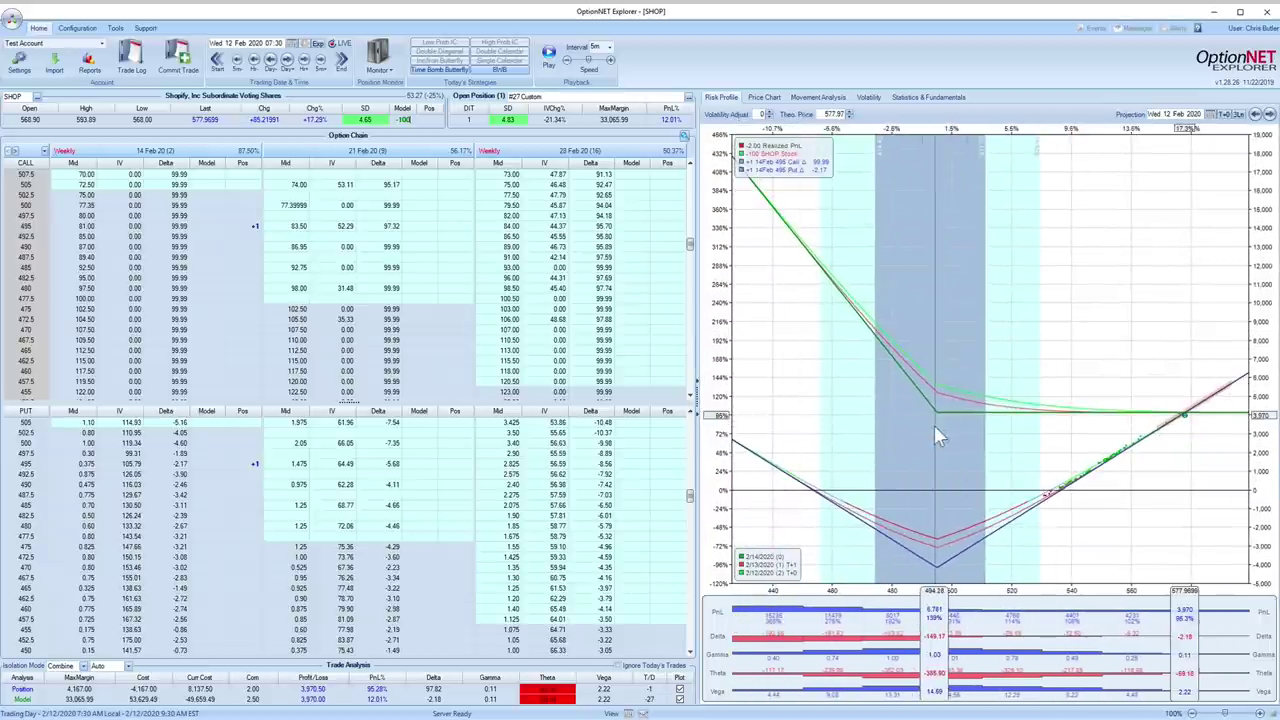
{"action": "left_click_drag", "start_coordinate": [777, 237], "coordinate": [836, 230]}
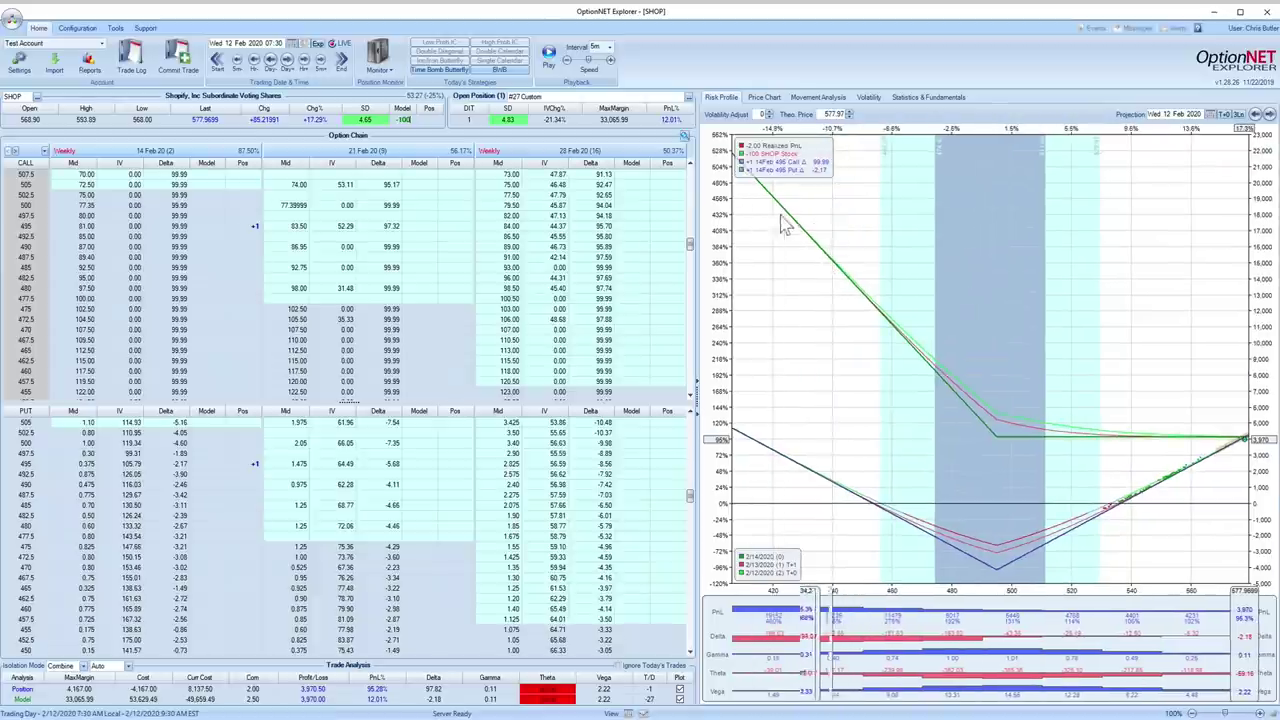
{"action": "left_click_drag", "start_coordinate": [894, 266], "coordinate": [1083, 350]}
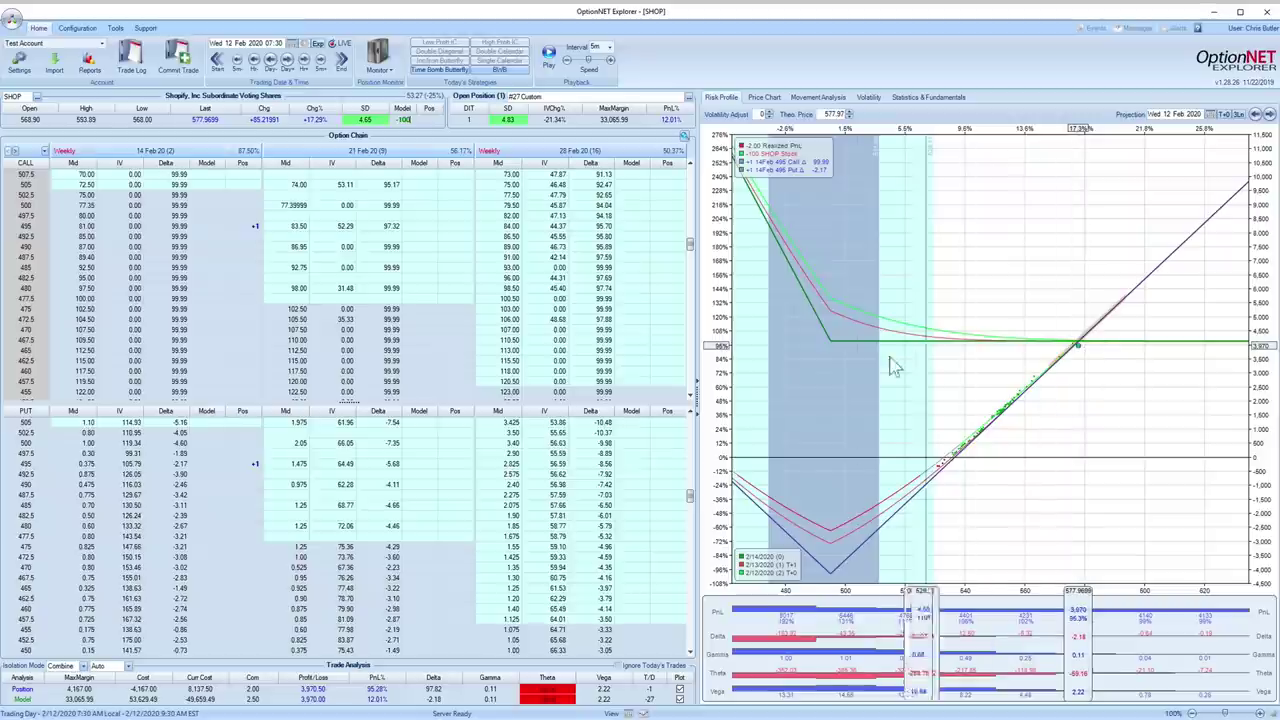
{"action": "left_click_drag", "start_coordinate": [830, 356], "coordinate": [931, 354]}
{"action": "left_click_drag", "start_coordinate": [848, 340], "coordinate": [993, 388]}
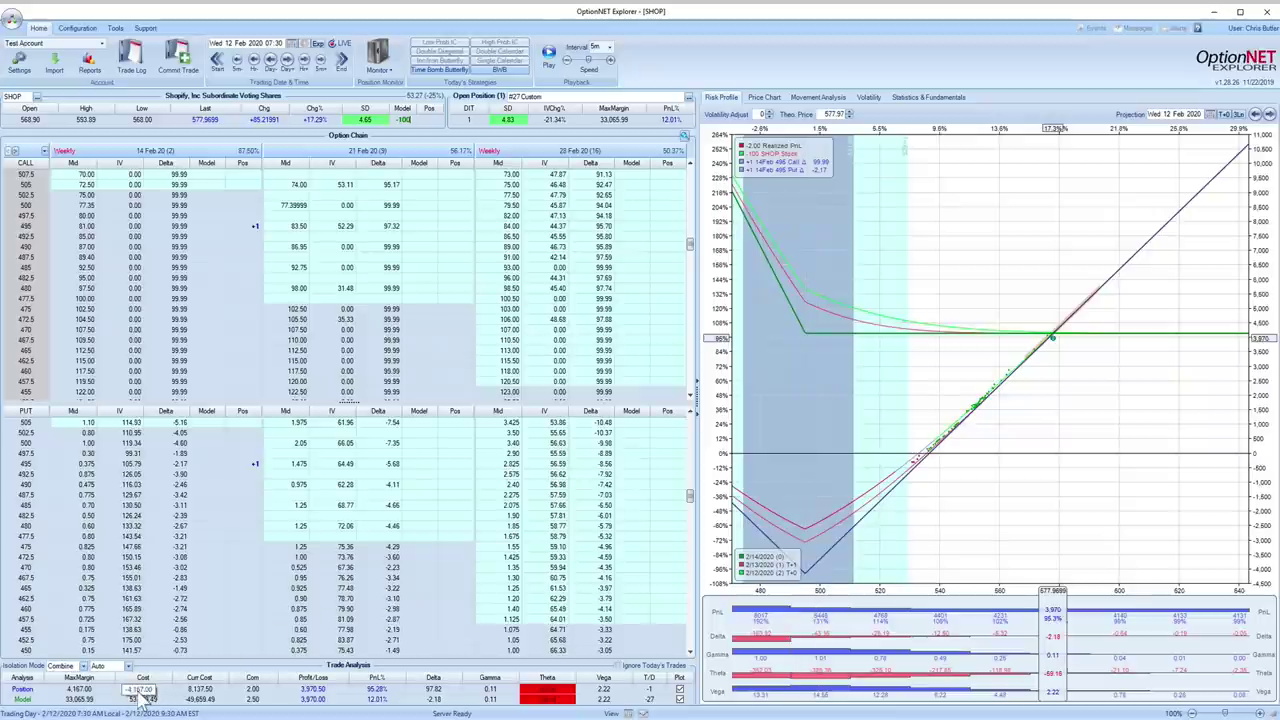
{"action": "left_click_drag", "start_coordinate": [994, 443], "coordinate": [951, 429]}
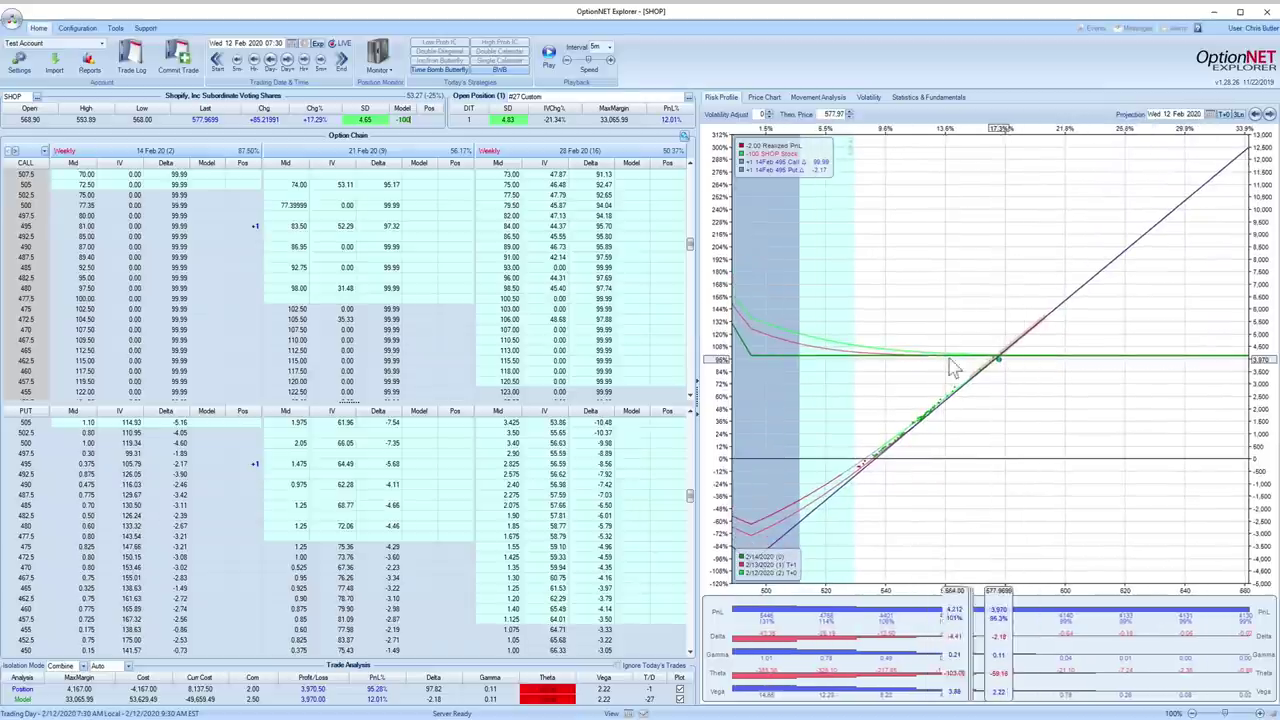
{"action": "left_click_drag", "start_coordinate": [985, 370], "coordinate": [1010, 368]}
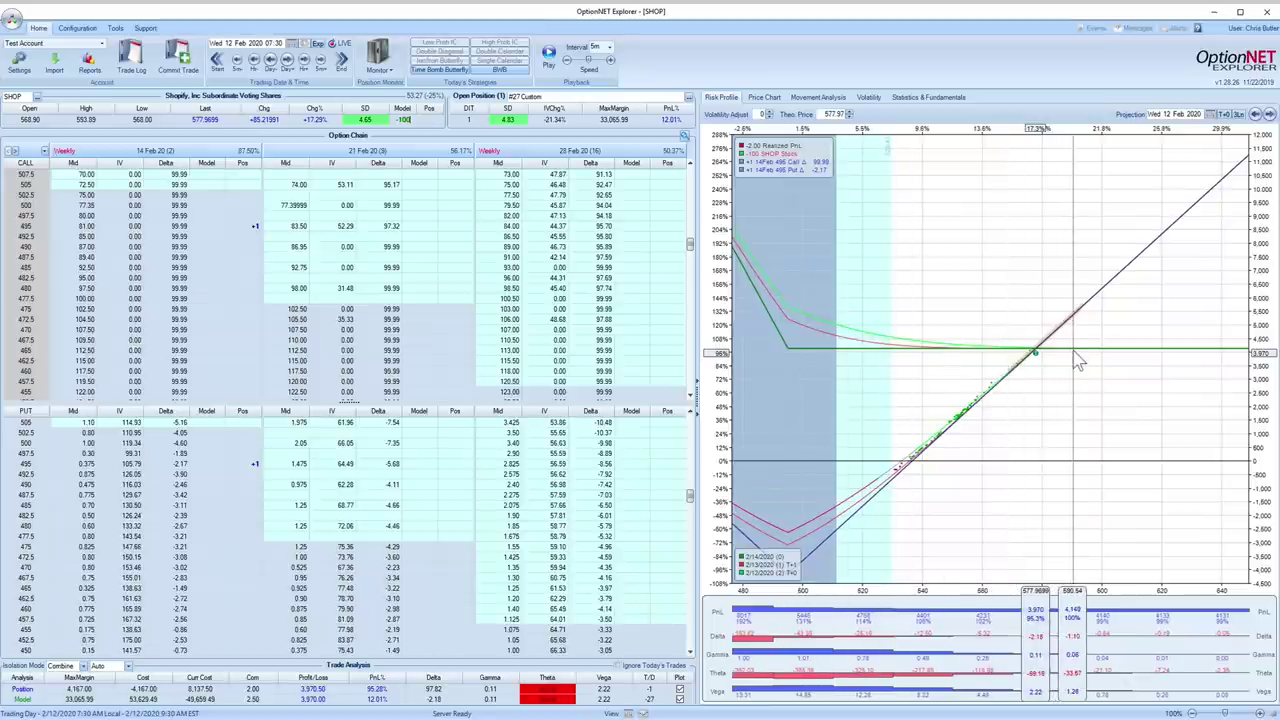
{"action": "left_click_drag", "start_coordinate": [1016, 366], "coordinate": [1042, 358]}
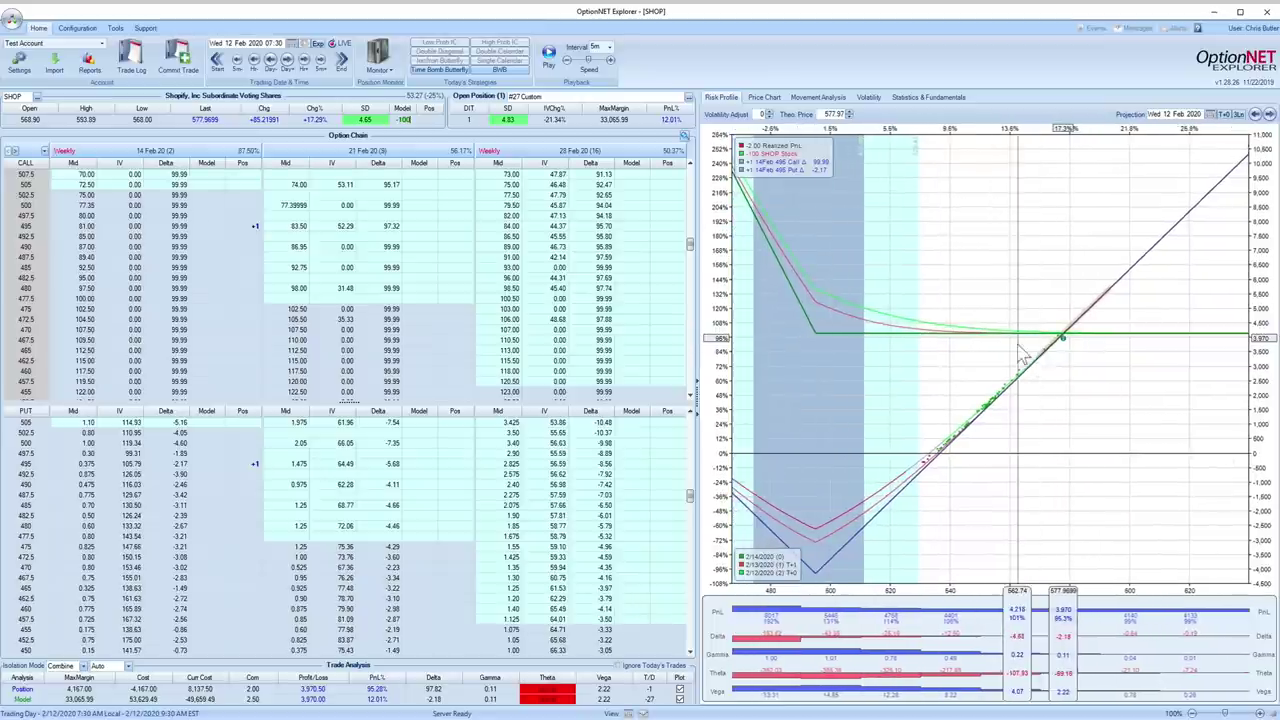
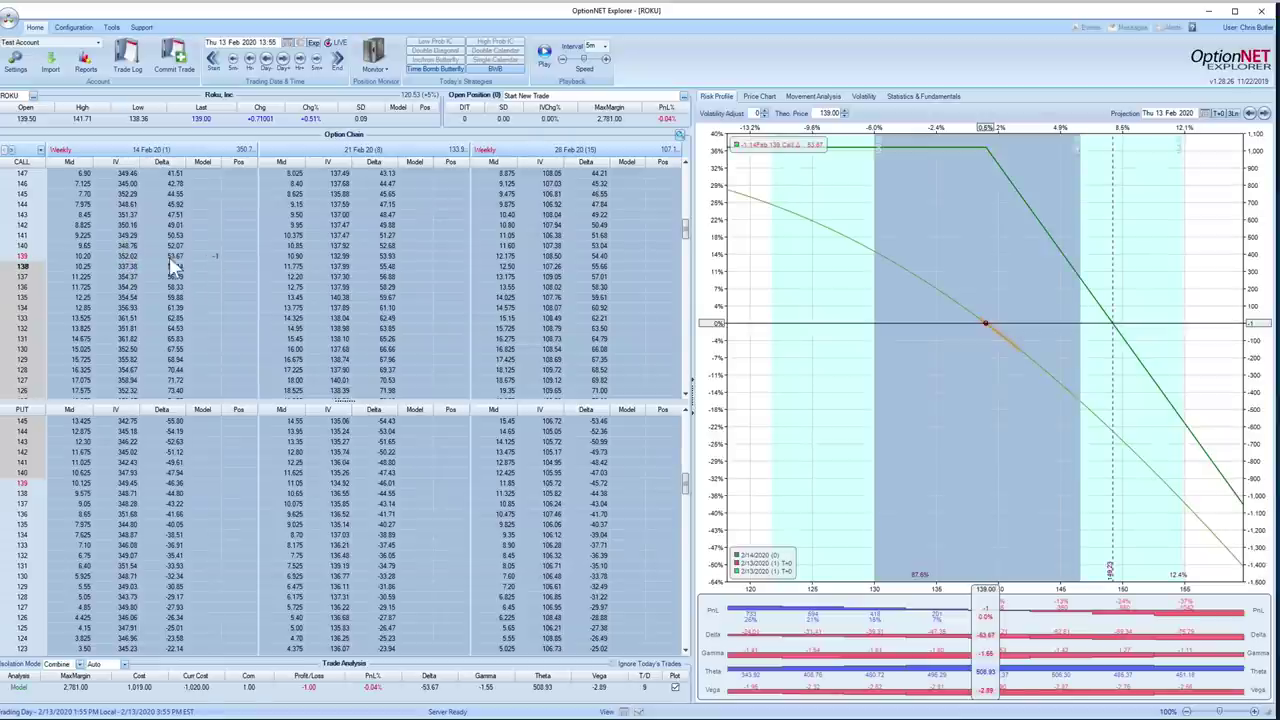
- Complete the modelled ROKU short straddle by setting the 14 Feb 139 put's model quantity to -1
{"action": "left_click", "coordinate": [207, 481]}
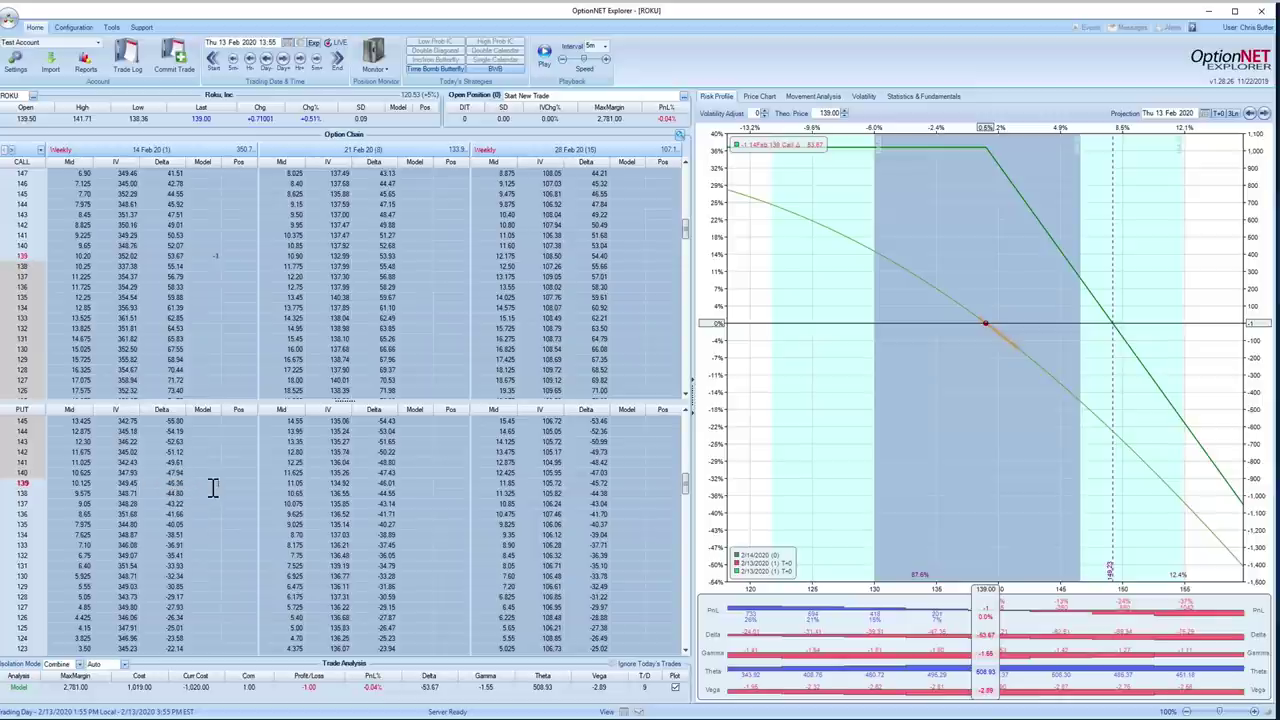
{"action": "type", "text": "-1"}
{"action": "left_click", "coordinate": [176, 483]}
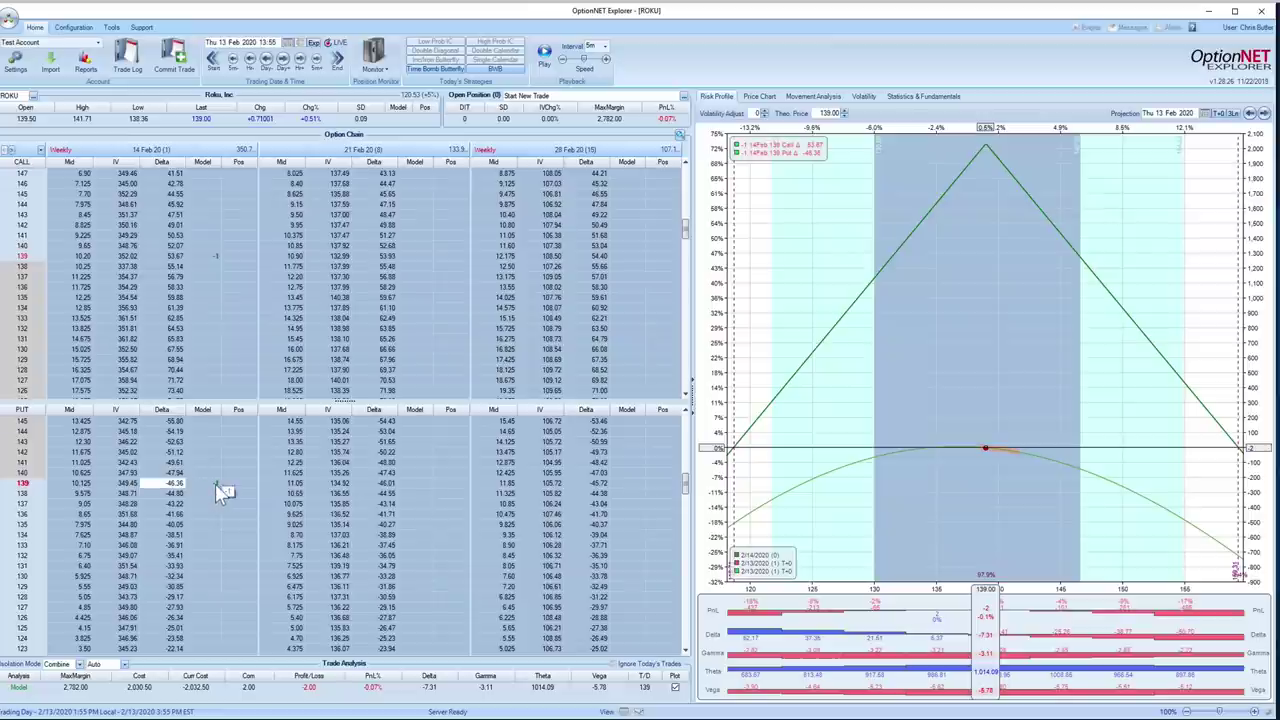
{"action": "left_click", "coordinate": [176, 257]}
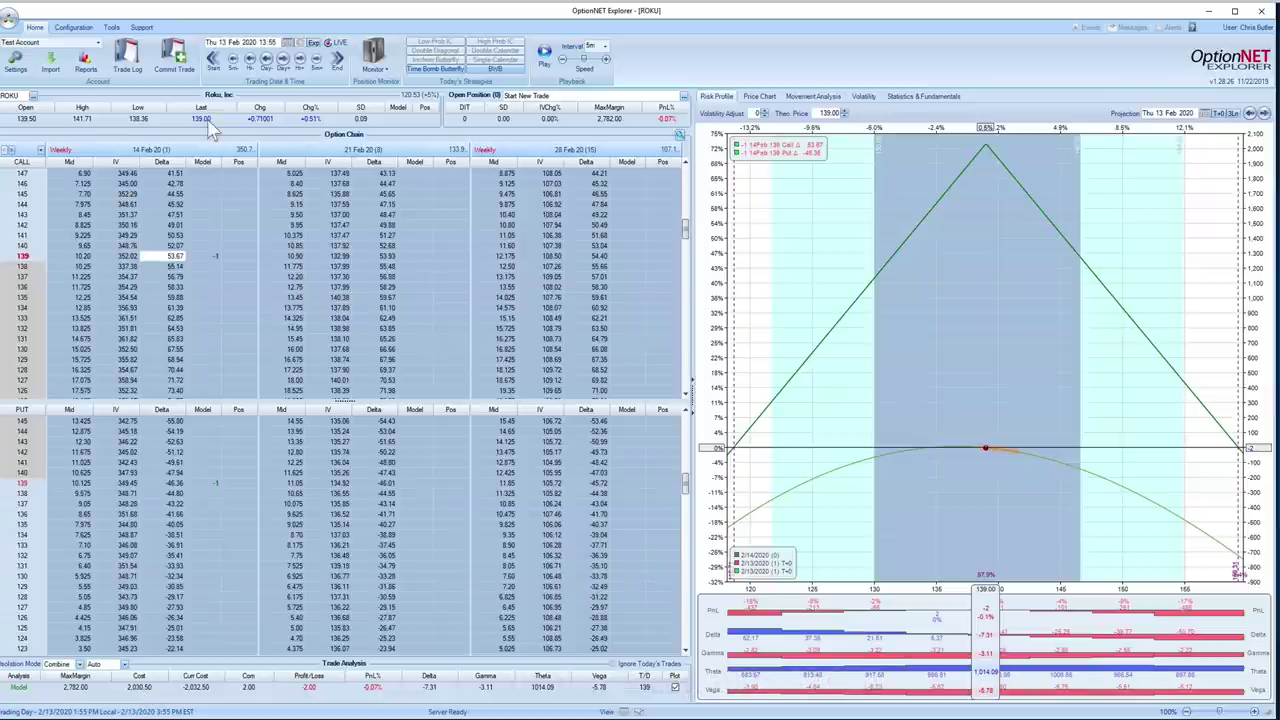
- Calculate the straddle premium as a percentage of the share price in the calculator, using 20 / 139 × 100
{"action": "left_click", "coordinate": [756, 716]}
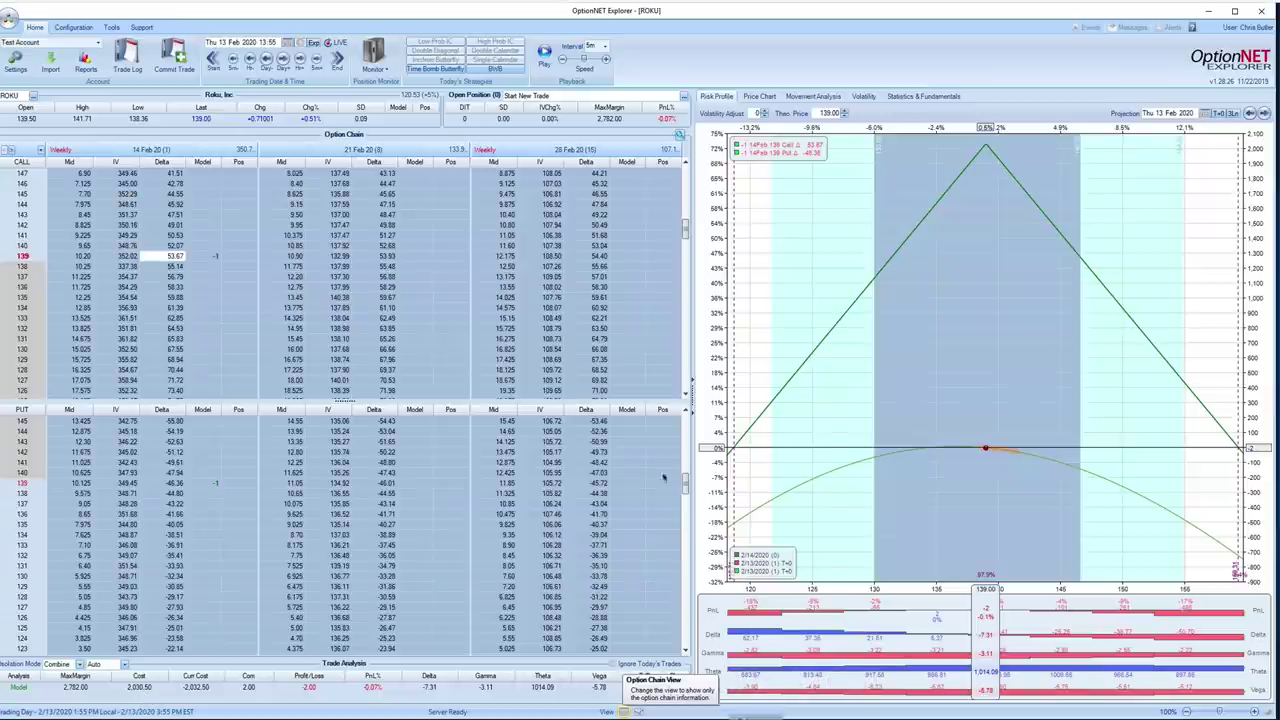
{"action": "left_click_drag", "start_coordinate": [647, 421], "coordinate": [502, 285]}
{"action": "type", "text": "20"}
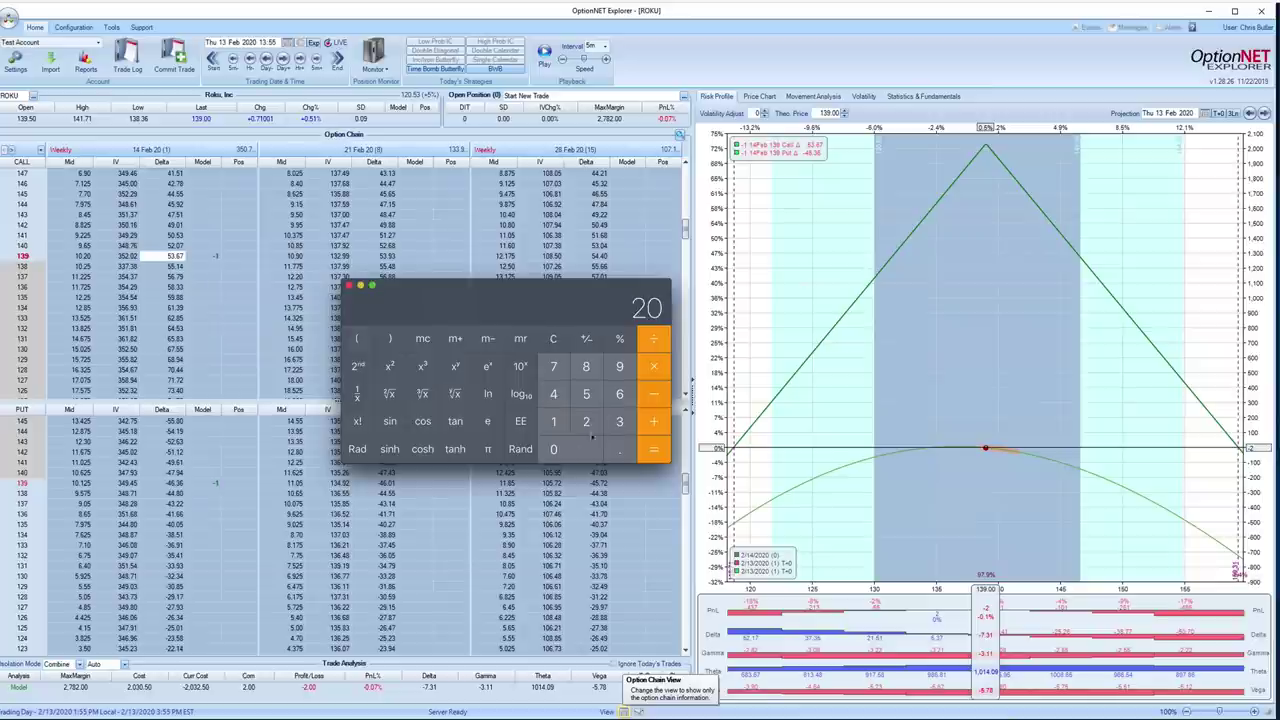
{"action": "left_click", "coordinate": [654, 344]}
{"action": "type", "text": "139"}
{"action": "left_click", "coordinate": [654, 449]}
{"action": "type", "text": "*100"}
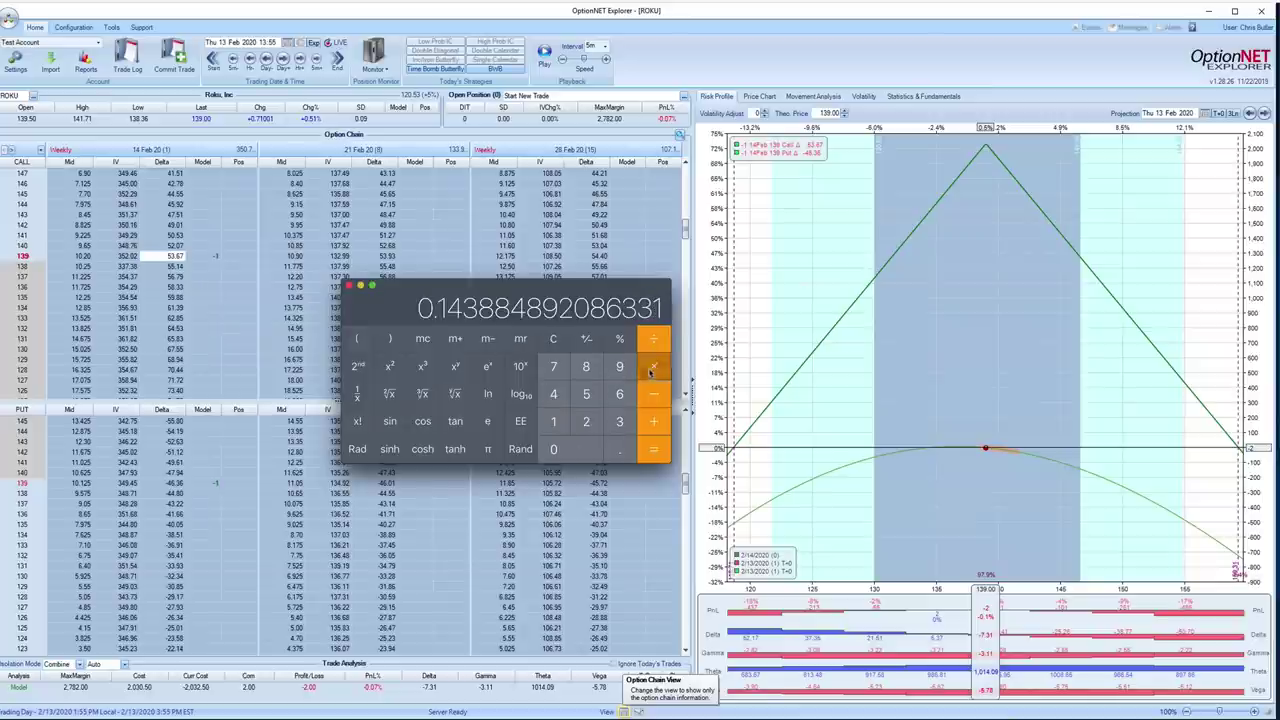
{"action": "key", "text": "Return"}
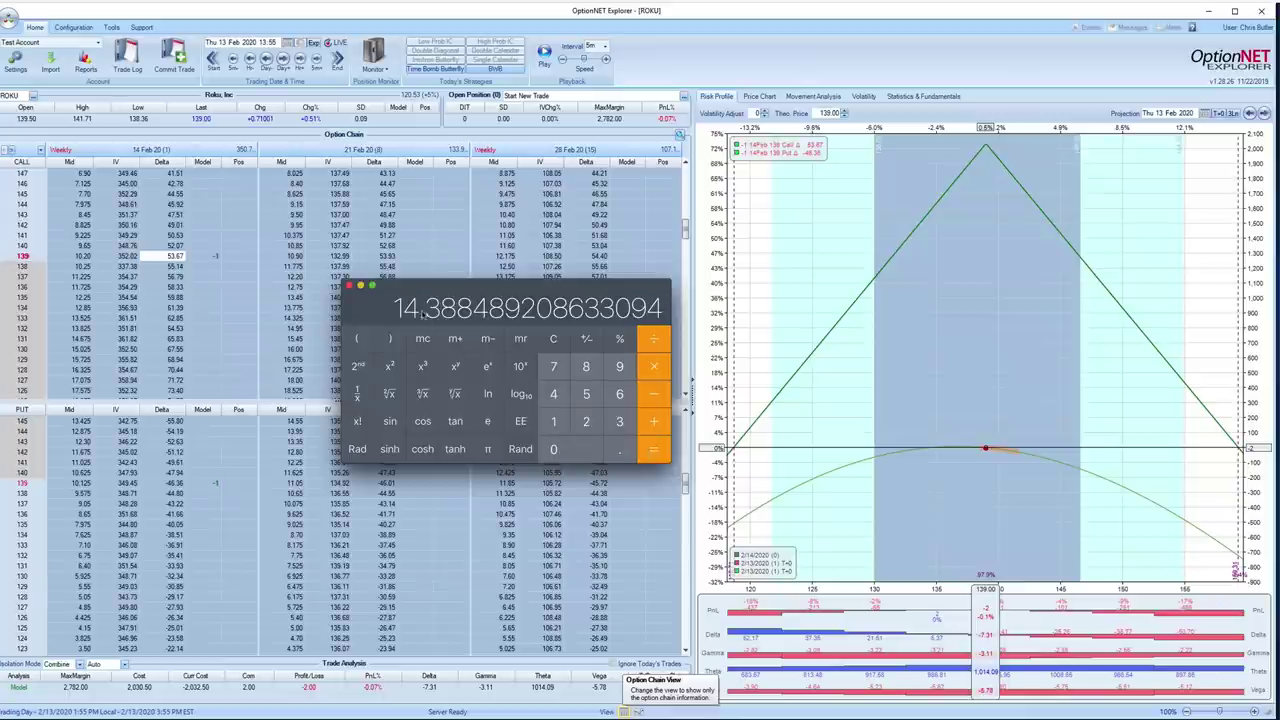
{"action": "left_click", "coordinate": [349, 287]}
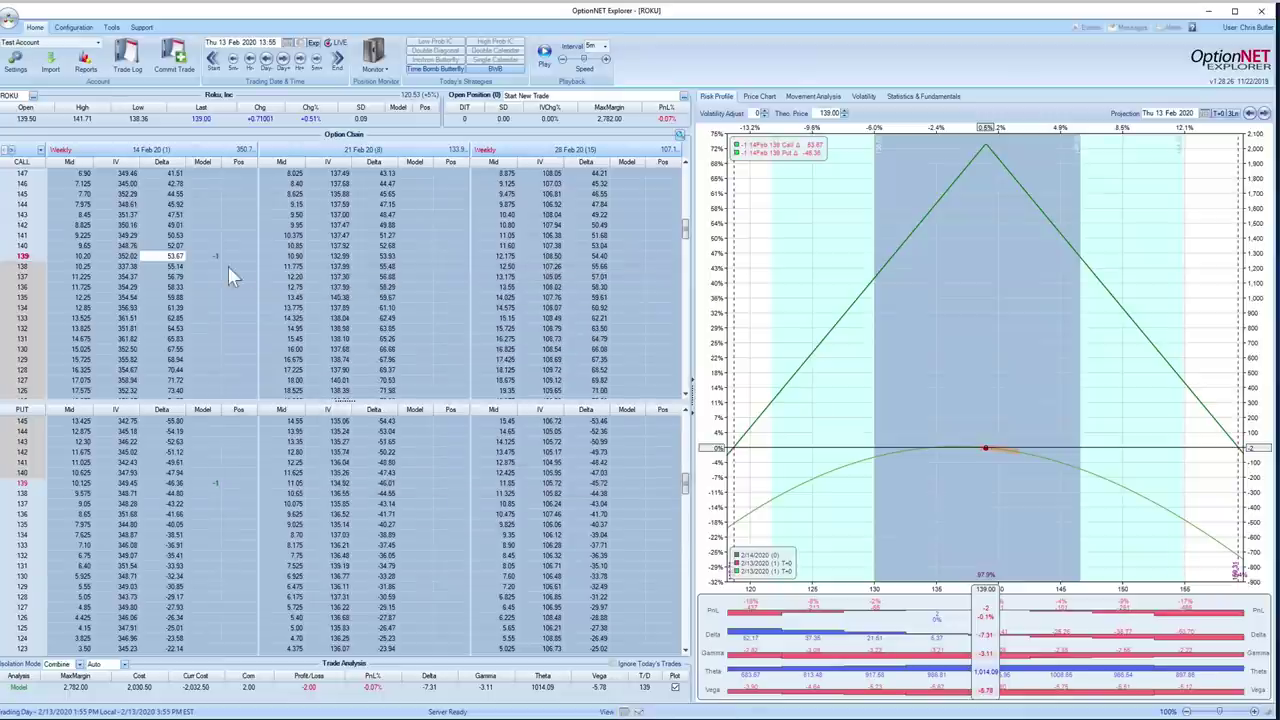
- Commit the modelled ROKU short straddle as a new Custom trade and save its trade documentation
{"action": "left_click", "coordinate": [186, 62]}
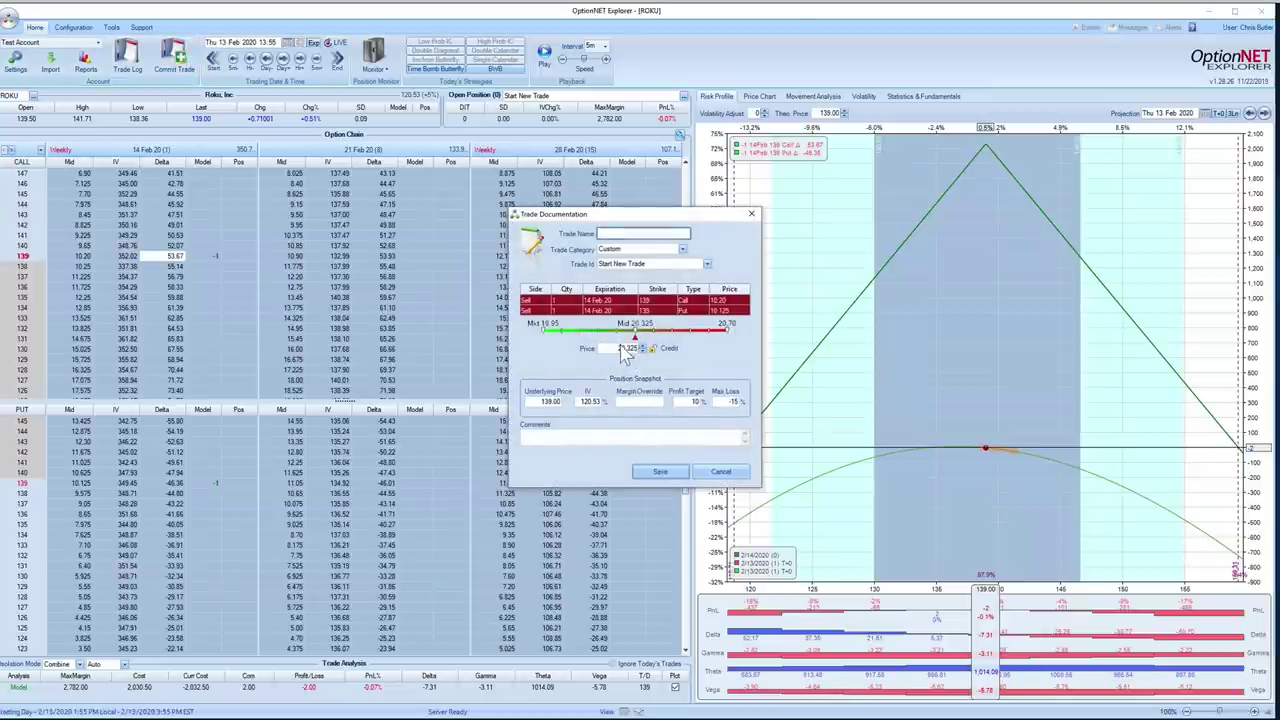
{"action": "left_click", "coordinate": [660, 471]}
{"action": "left_click", "coordinate": [165, 256]}
{"action": "left_click", "coordinate": [168, 483]}
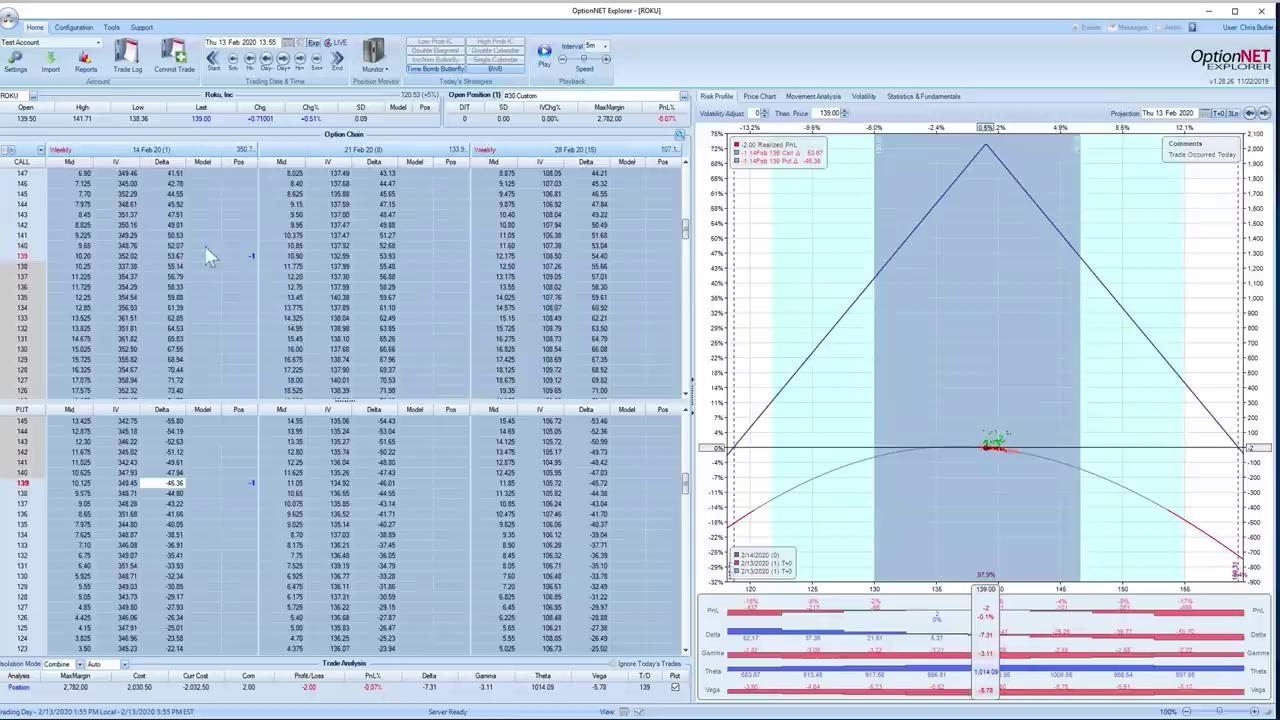
- Advance the trading time to Fri 14 Feb 2020 07:30 and inspect the ROKU short straddle's wider risk profile
{"action": "left_click", "coordinate": [1187, 712]}
{"action": "left_click", "coordinate": [1187, 712]}
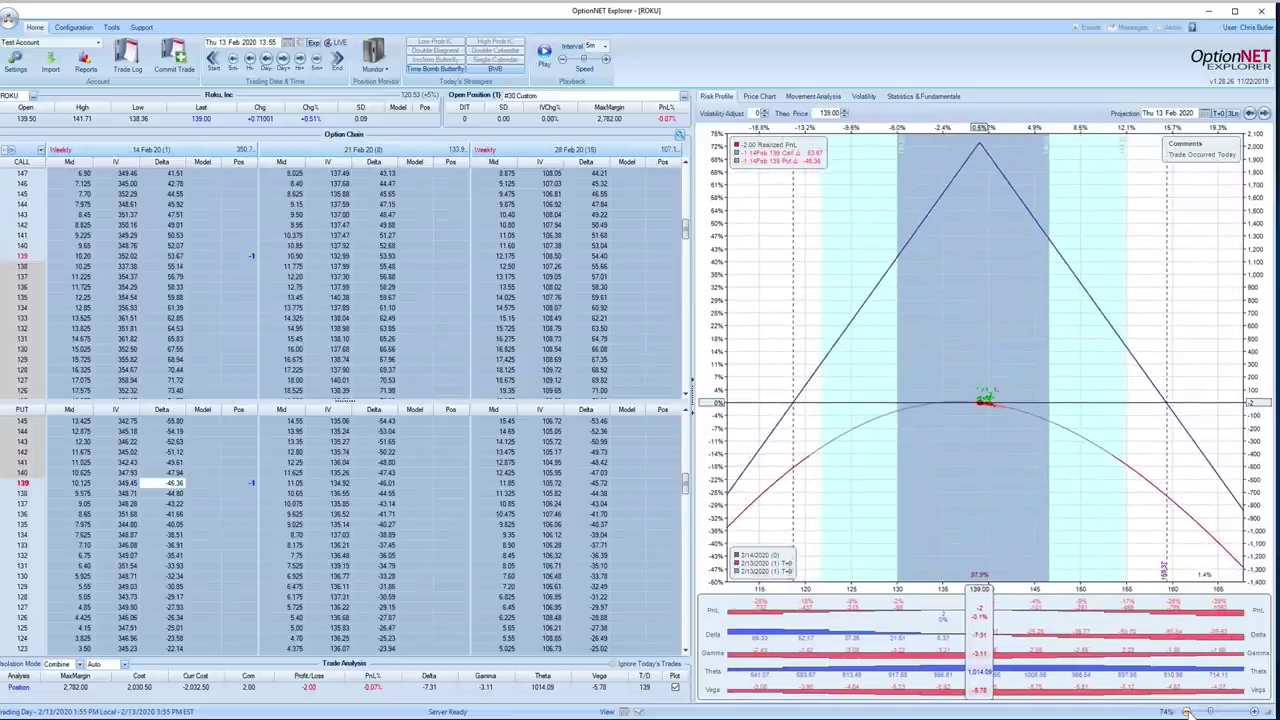
{"action": "left_click", "coordinate": [1187, 712]}
{"action": "left_click_drag", "start_coordinate": [1001, 449], "coordinate": [982, 328]}
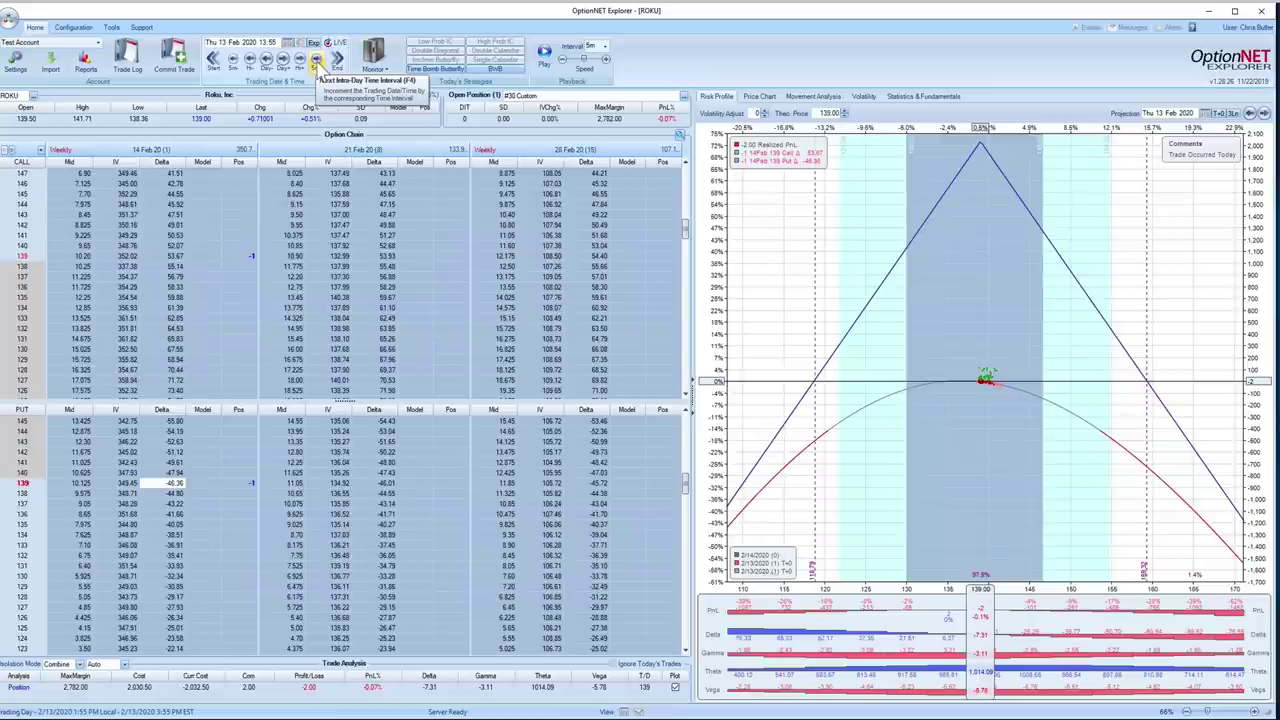
{"action": "left_click", "coordinate": [316, 60]}
{"action": "left_click", "coordinate": [316, 60]}
{"action": "left_click", "coordinate": [316, 60]}
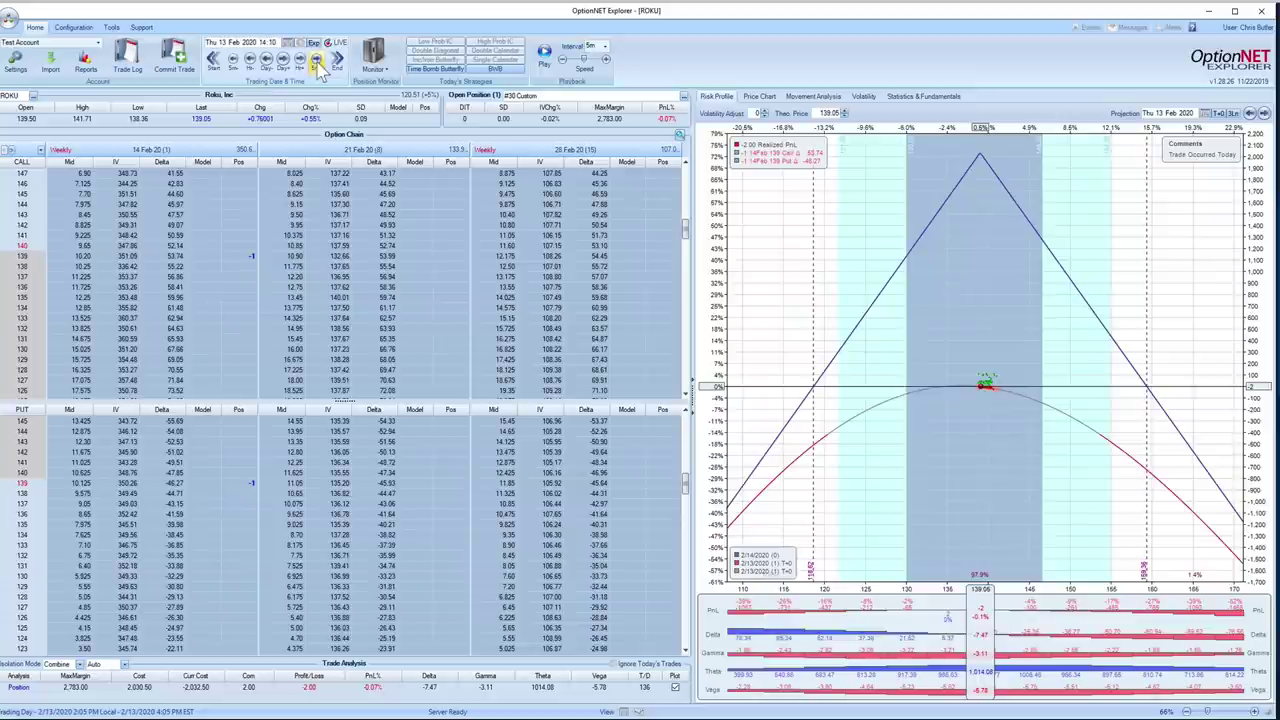
{"action": "left_click", "coordinate": [316, 60]}
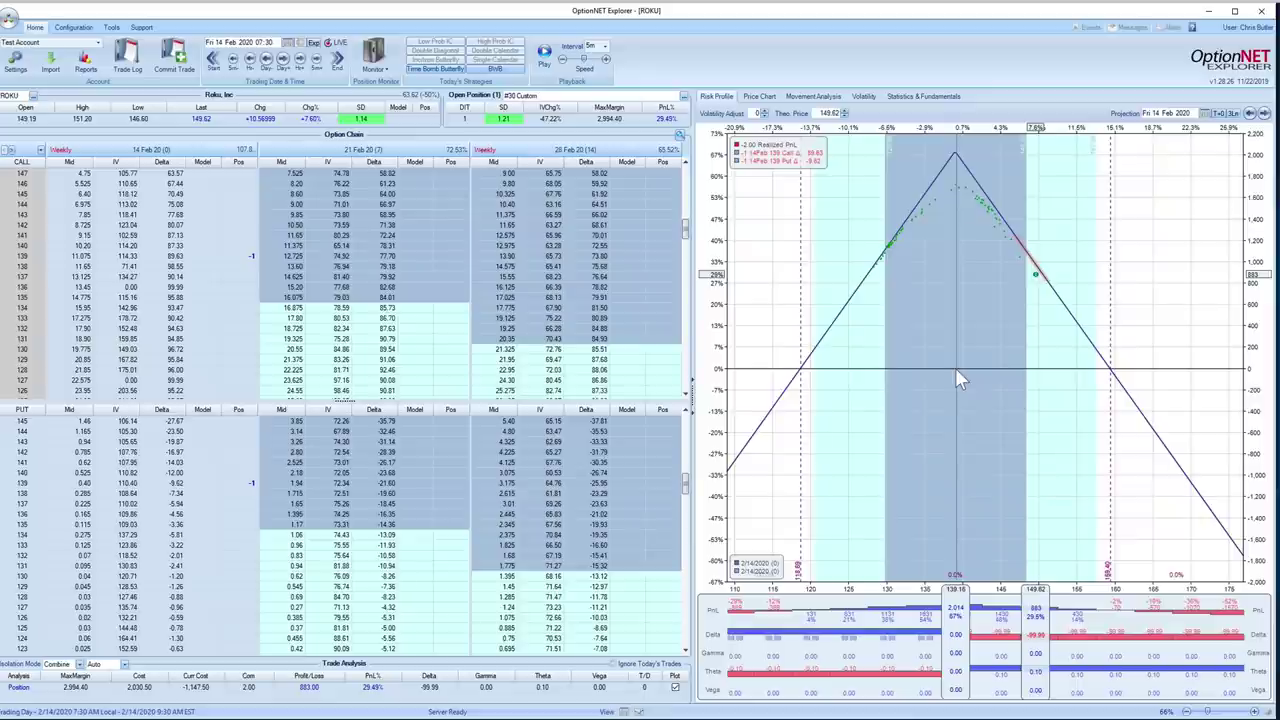
{"action": "scroll", "coordinate": [988, 375], "scroll_direction": "up", "scroll_amount": 1}
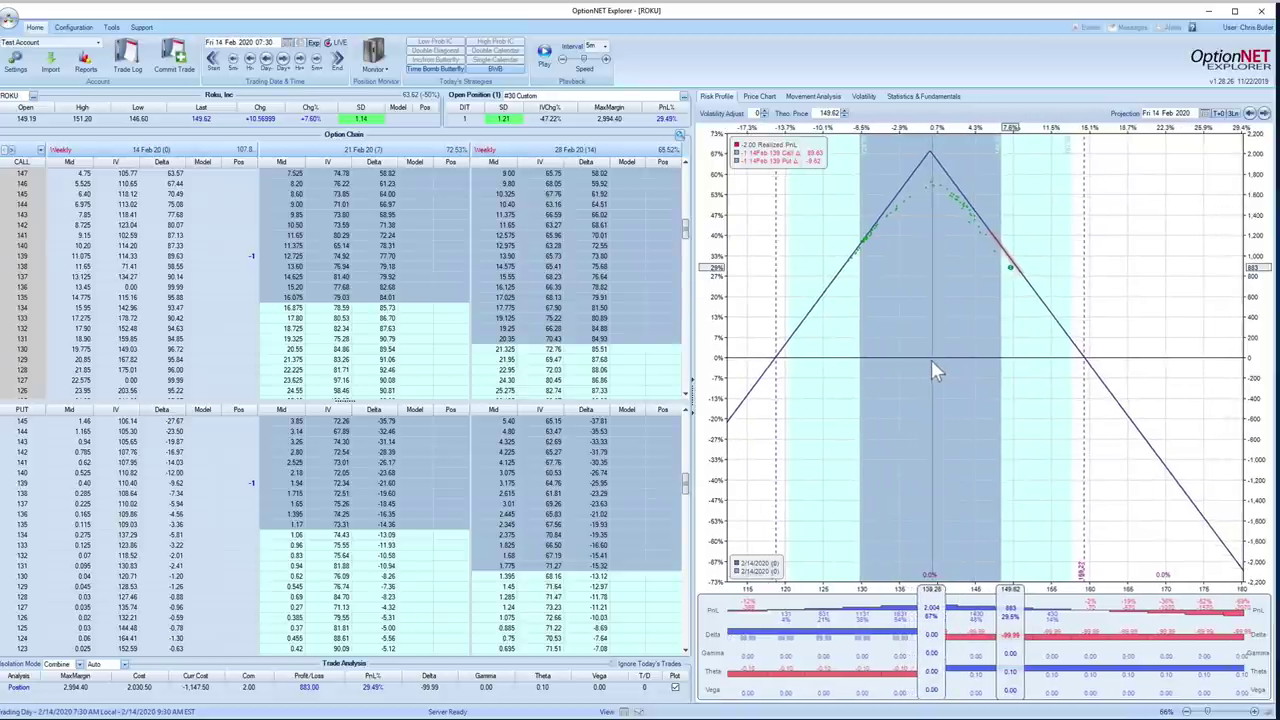
- Return to Thu 13 Feb 2020 13:55 and model a new short ROKU straddle with -1 of the 14 Feb 139 call and put
{"action": "left_click", "coordinate": [236, 60]}
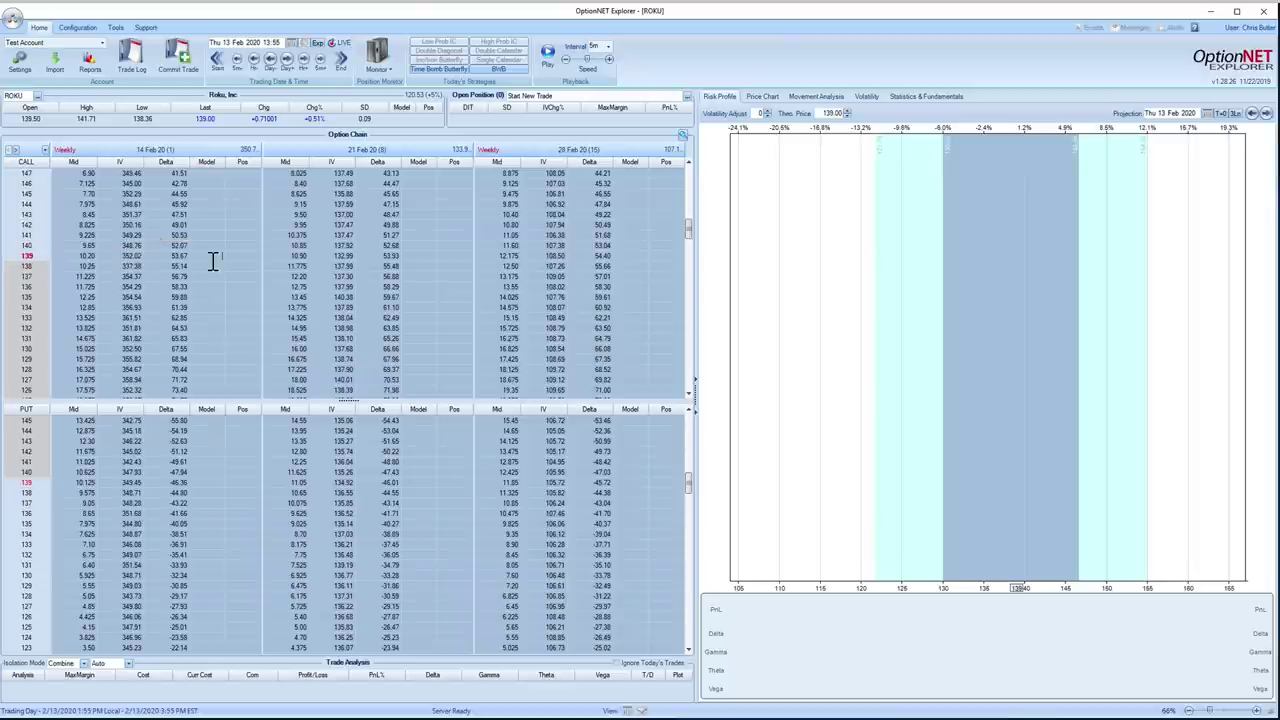
{"action": "left_click", "coordinate": [206, 255]}
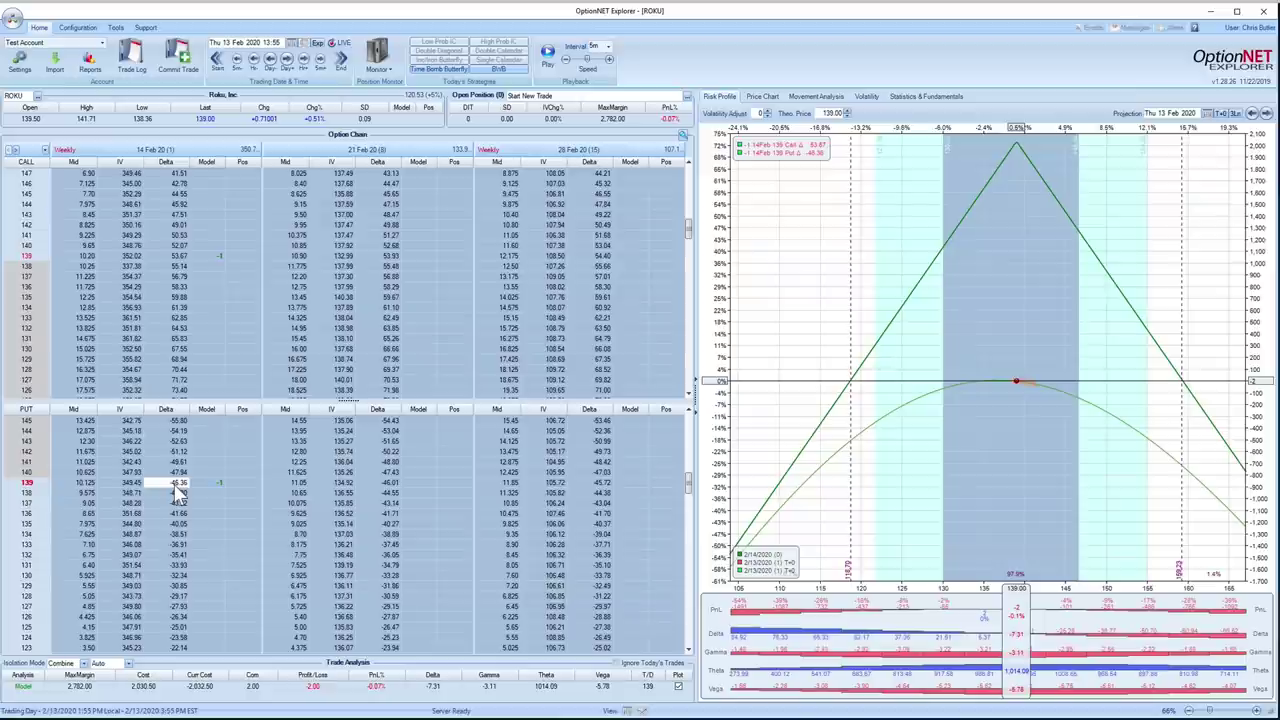
{"action": "mouse_move", "coordinate": [1074, 309]}
{"action": "left_mouse_down"}
{"action": "mouse_move", "coordinate": [1005, 290]}
{"action": "mouse_move", "coordinate": [1040, 280]}
{"action": "left_mouse_up"}
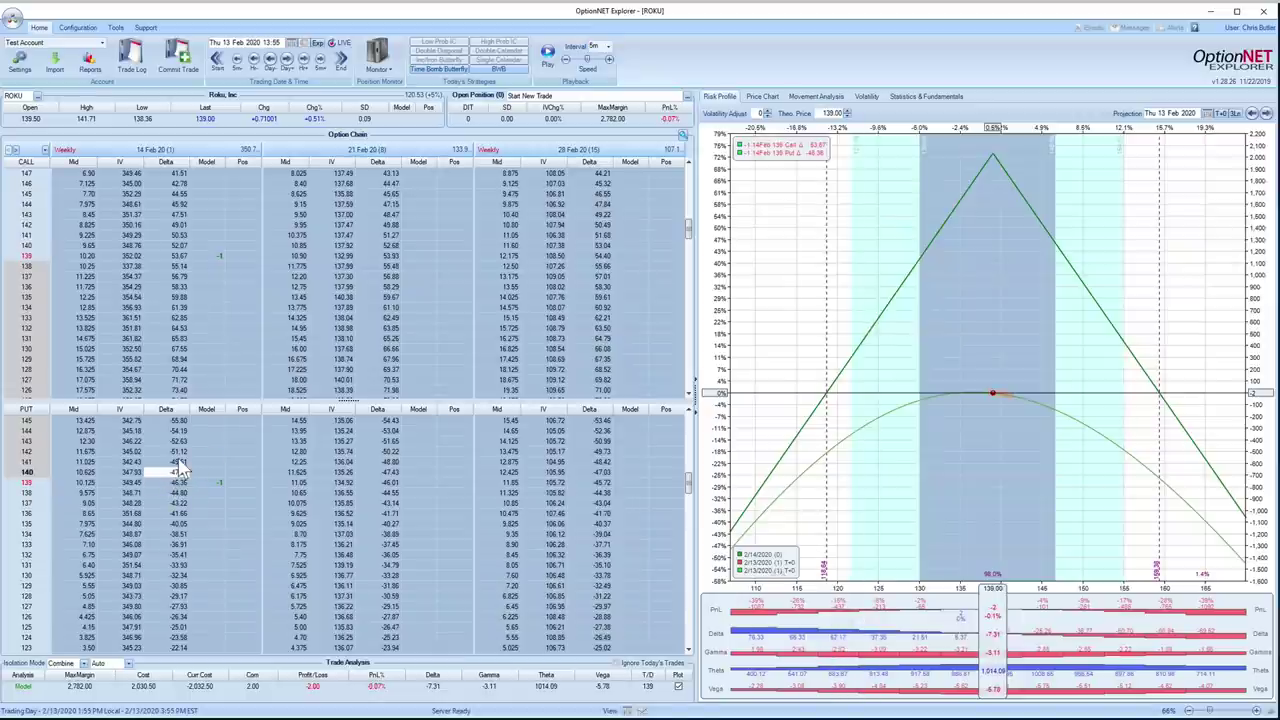
- Add a long downside wing to the modelled straddle by setting the 14 Feb 119 put's model quantity to +1
{"action": "scroll", "coordinate": [178, 470], "scroll_direction": "down", "scroll_amount": 2}
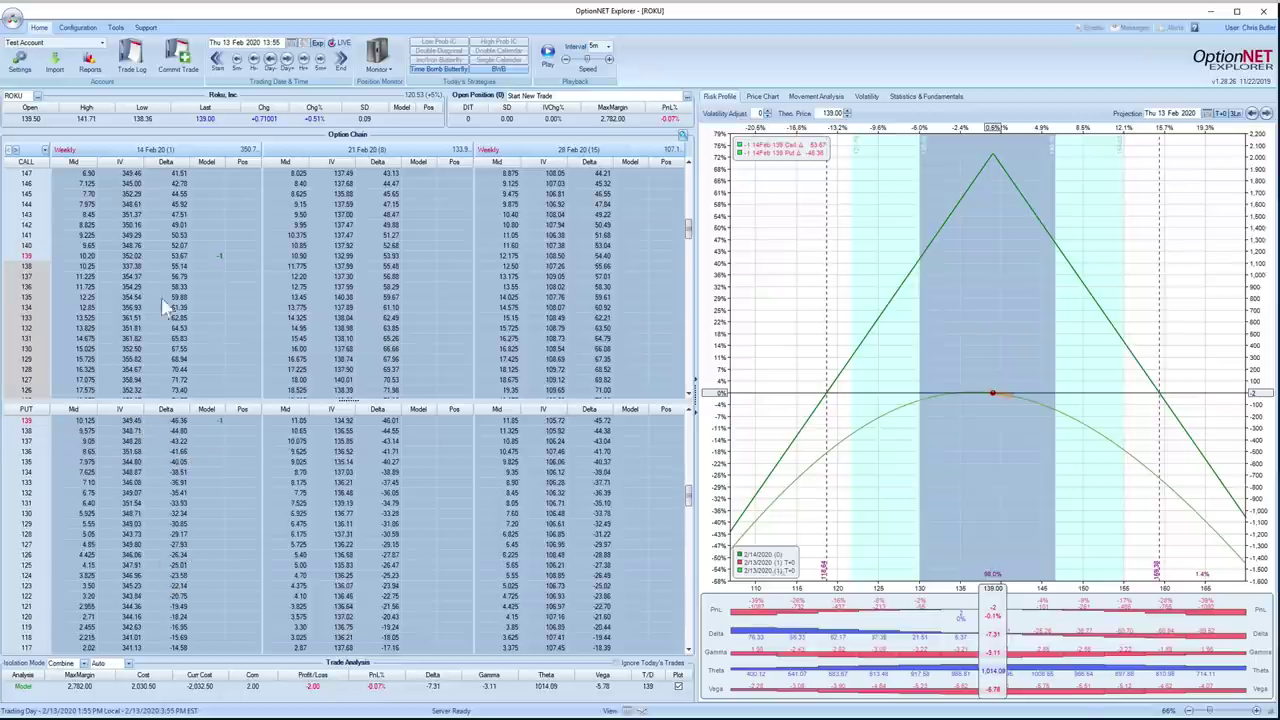
{"action": "left_click", "coordinate": [178, 266]}
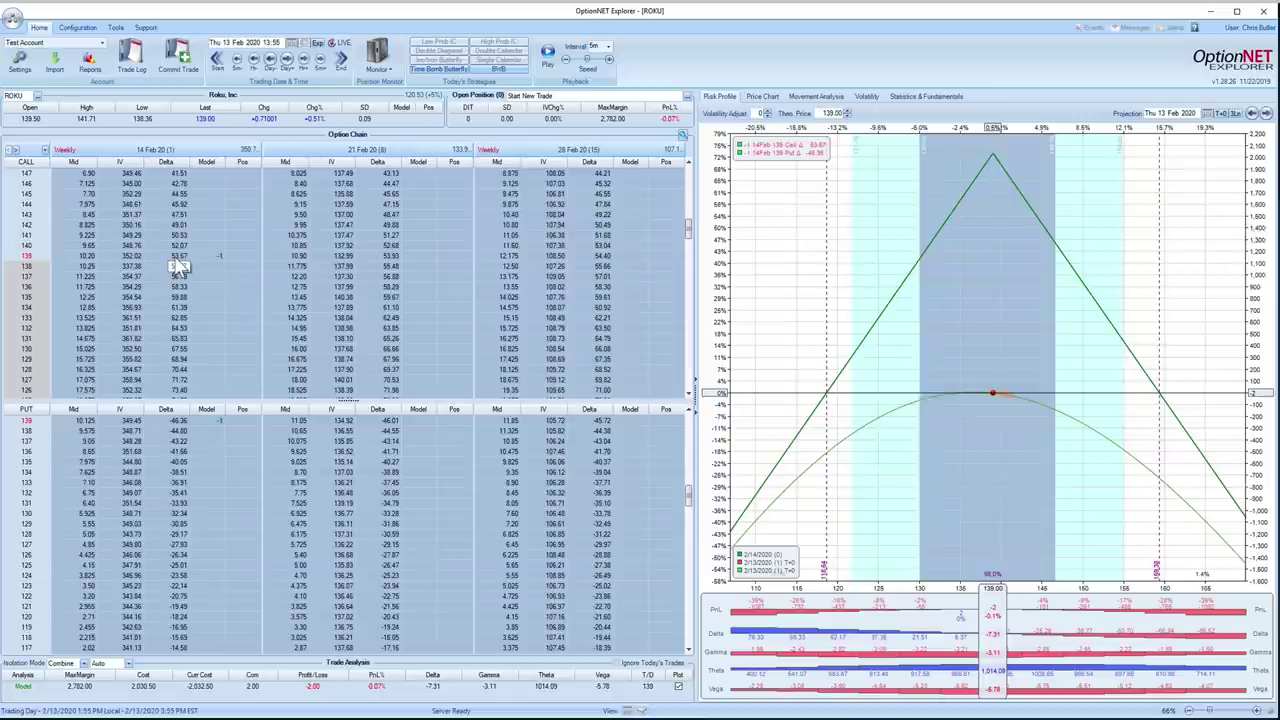
{"action": "scroll", "coordinate": [210, 500], "scroll_direction": "down", "scroll_amount": 2}
{"action": "left_click", "coordinate": [175, 513]}
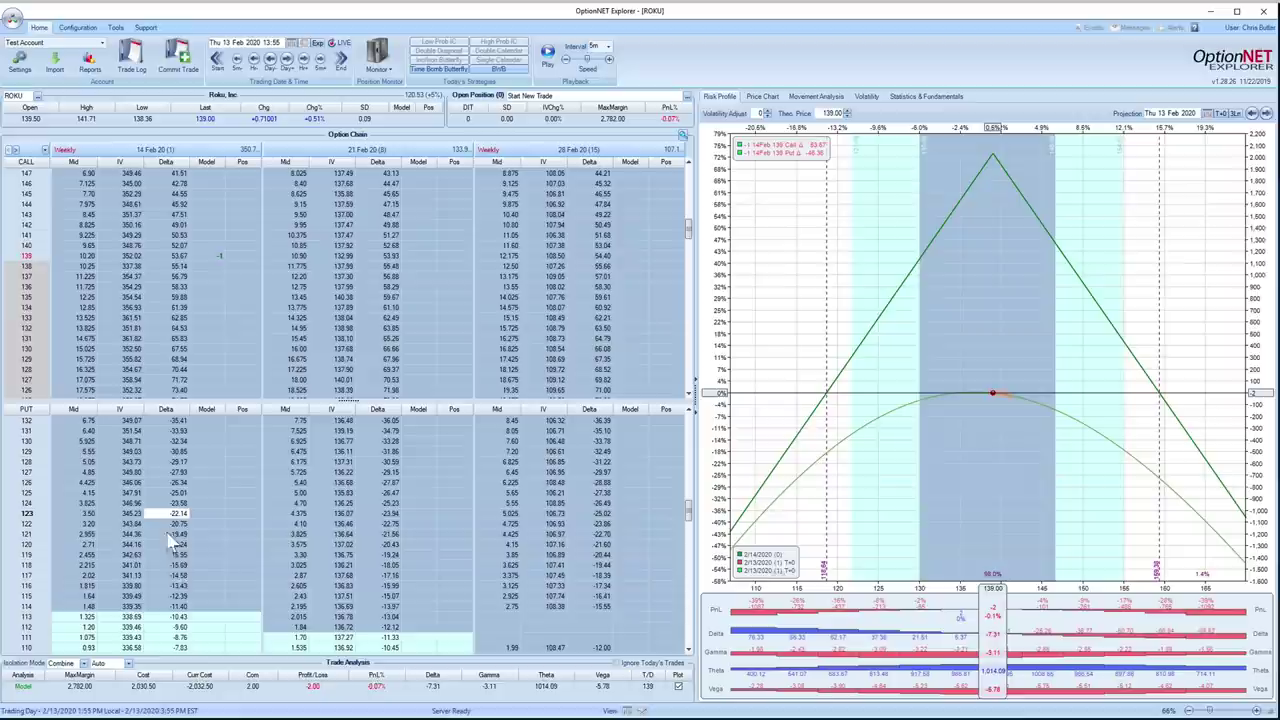
{"action": "left_click", "coordinate": [207, 556]}
{"action": "left_click", "coordinate": [212, 555]}
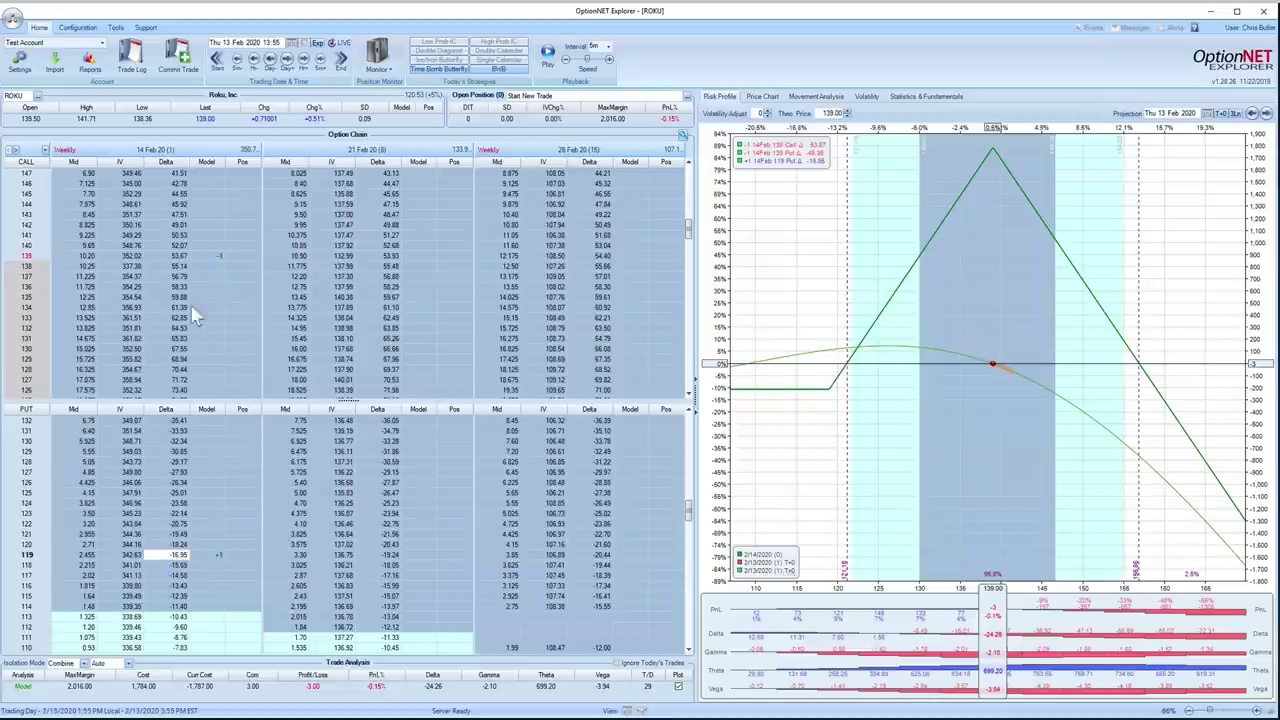
- Add a long upside wing by setting the 14 Feb 160 call's model quantity to +1
{"action": "scroll", "coordinate": [186, 555], "scroll_direction": "up", "scroll_amount": 3}
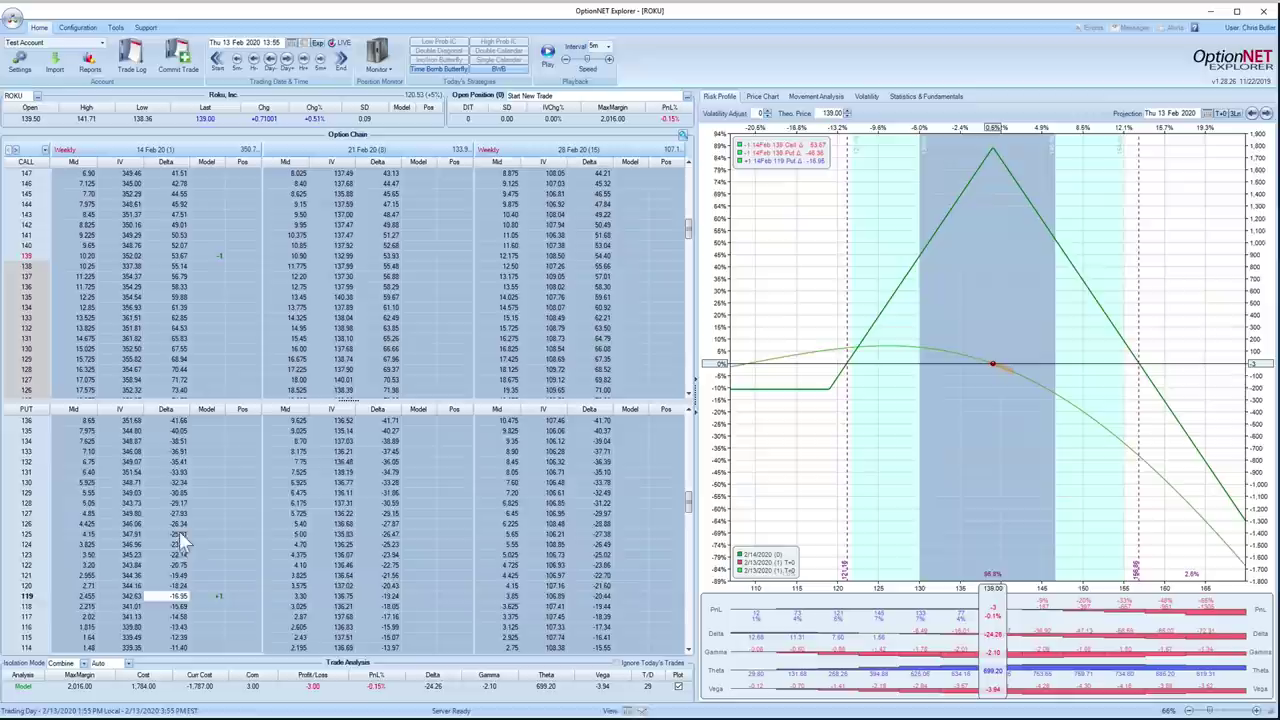
{"action": "left_click", "coordinate": [178, 254]}
{"action": "scroll", "coordinate": [177, 262], "scroll_direction": "up", "scroll_amount": 1}
{"action": "scroll", "coordinate": [172, 262], "scroll_direction": "up", "scroll_amount": 4}
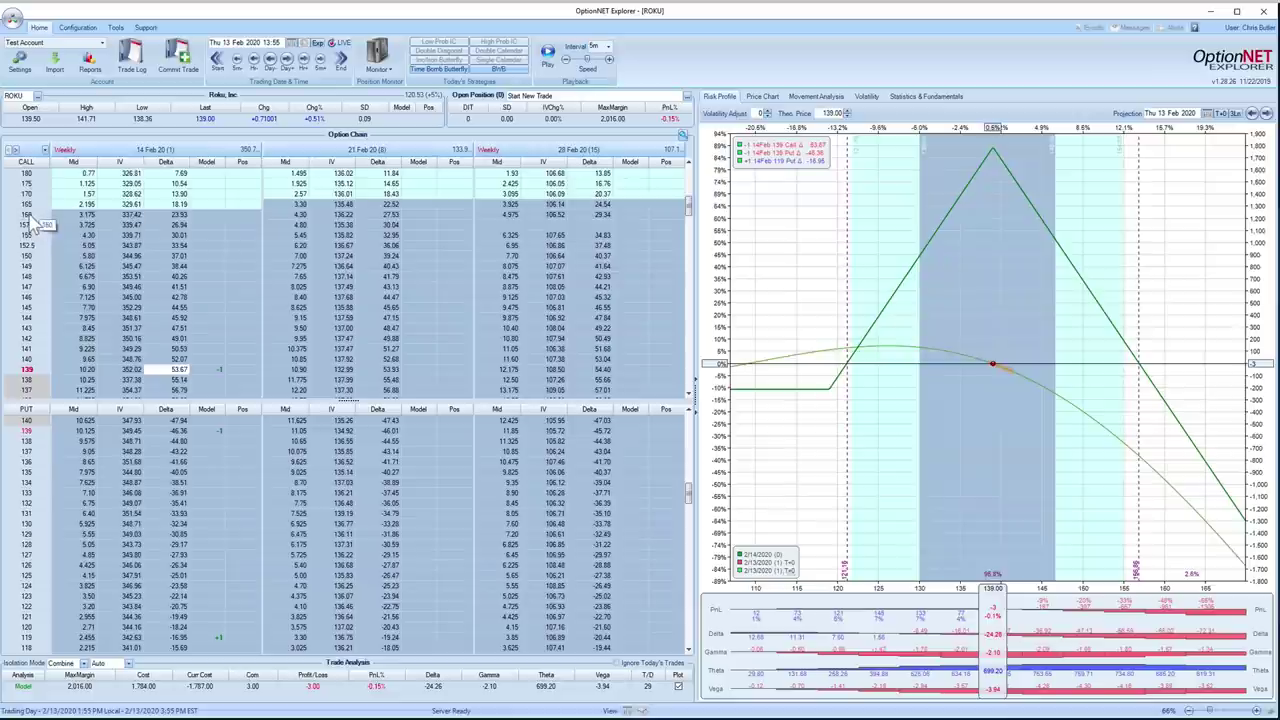
{"action": "left_click", "coordinate": [180, 216]}
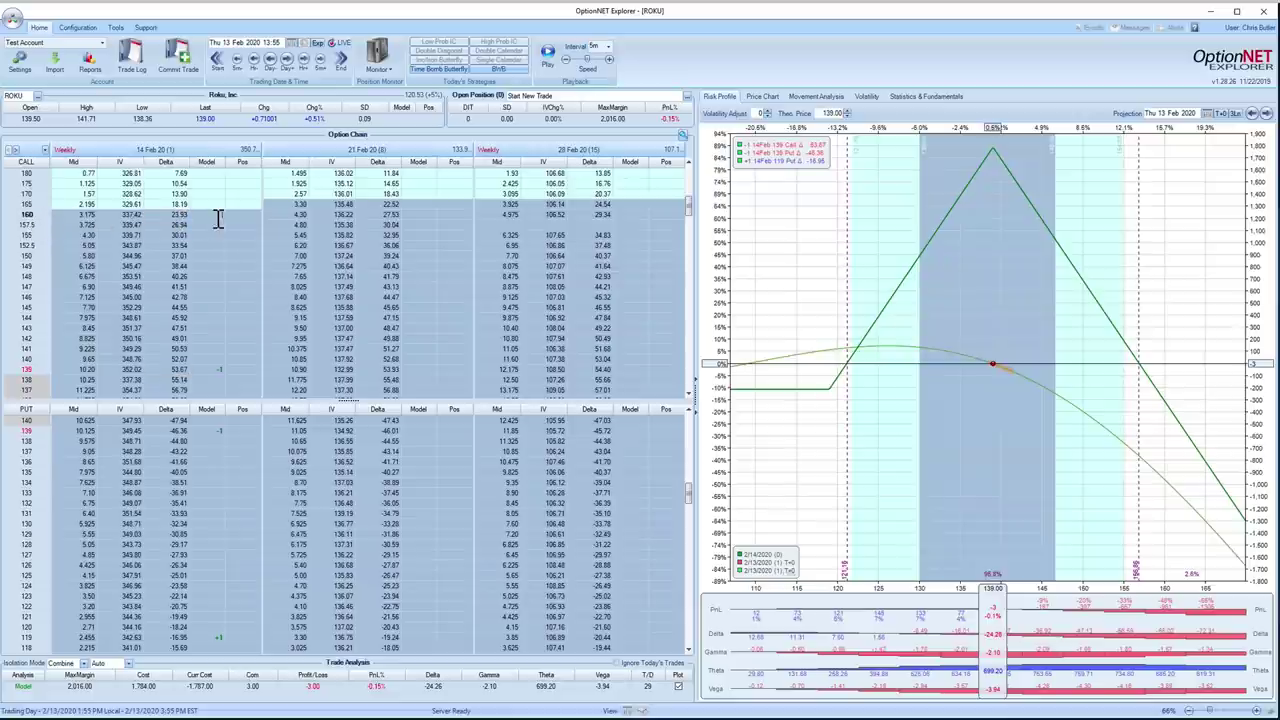
{"action": "left_click", "coordinate": [221, 214]}
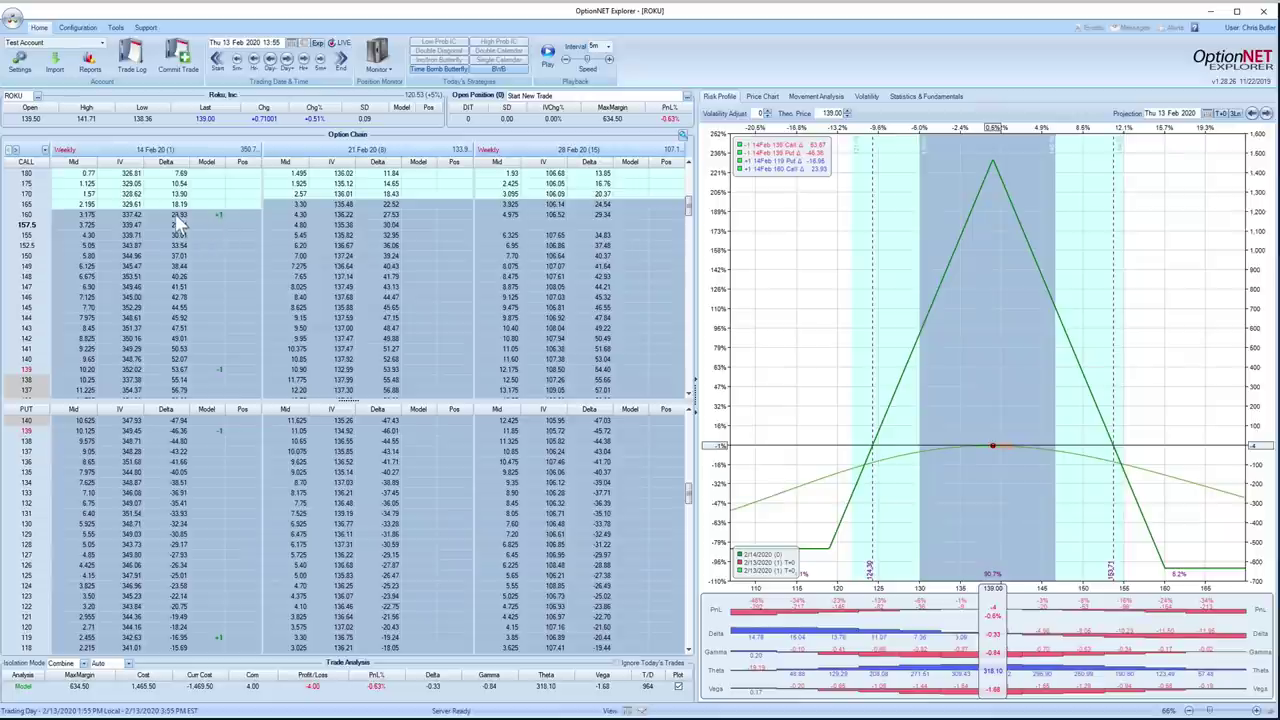
- Check the modelled iron butterfly's risk profile, commit it as a new Custom trade and save its trade documentation
{"action": "scroll", "coordinate": [183, 224], "scroll_direction": "down", "scroll_amount": 1}
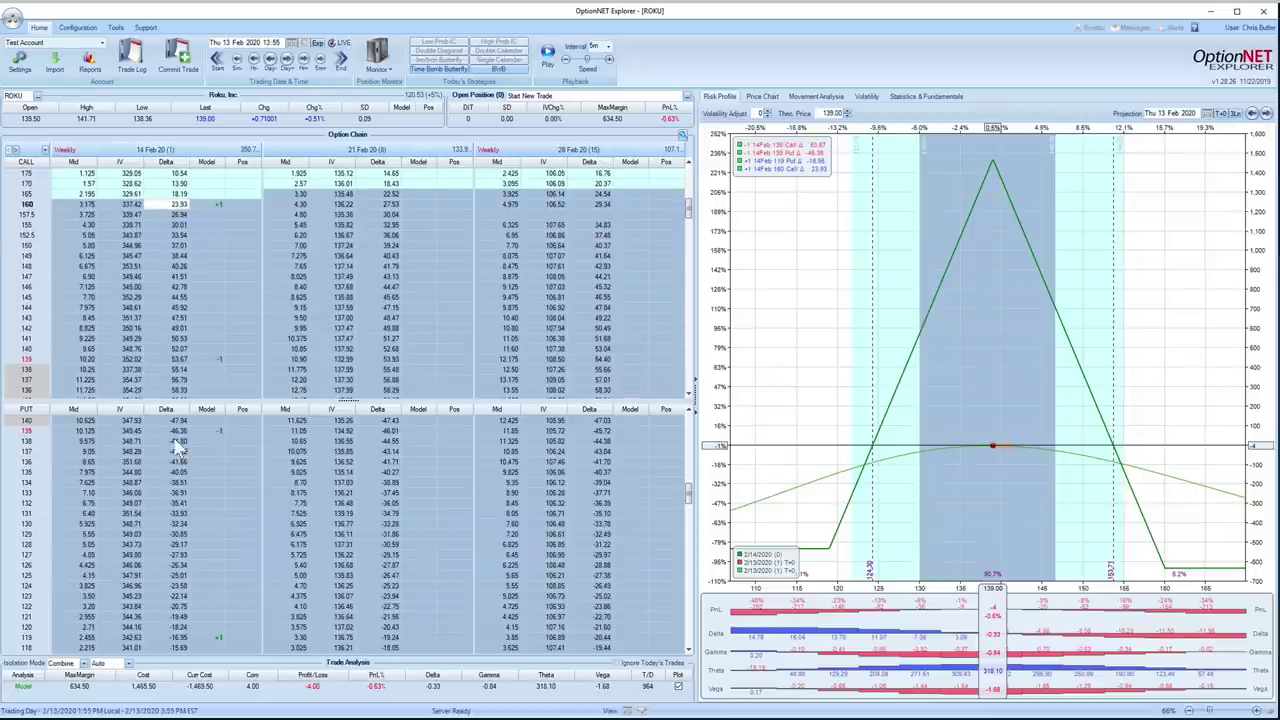
{"action": "left_click_drag", "start_coordinate": [942, 356], "coordinate": [897, 385]}
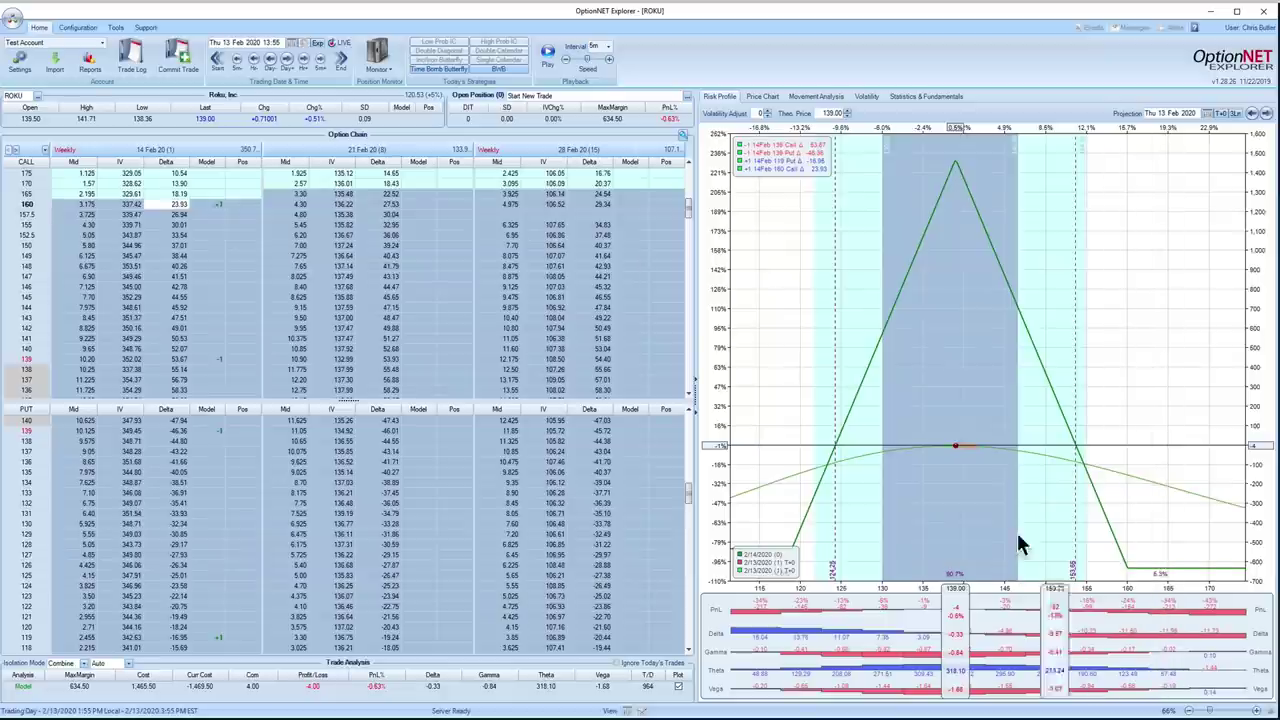
{"action": "left_click", "coordinate": [178, 184]}
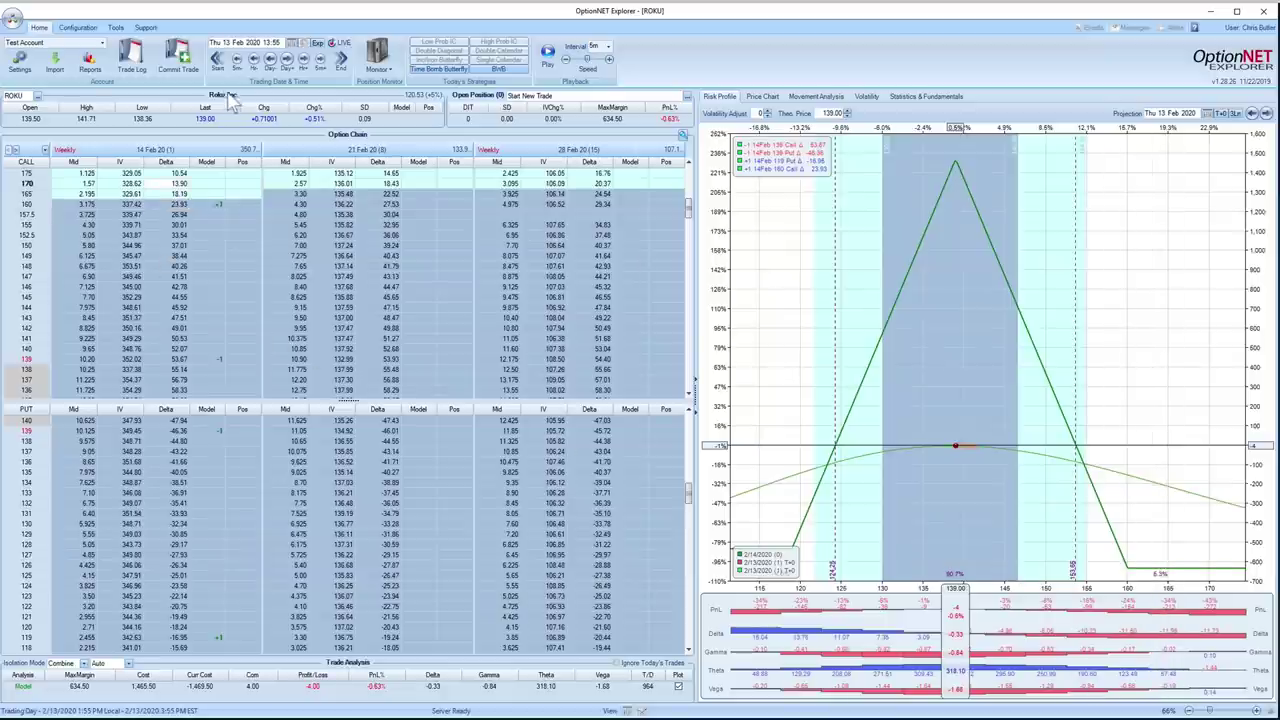
{"action": "left_click", "coordinate": [190, 58]}
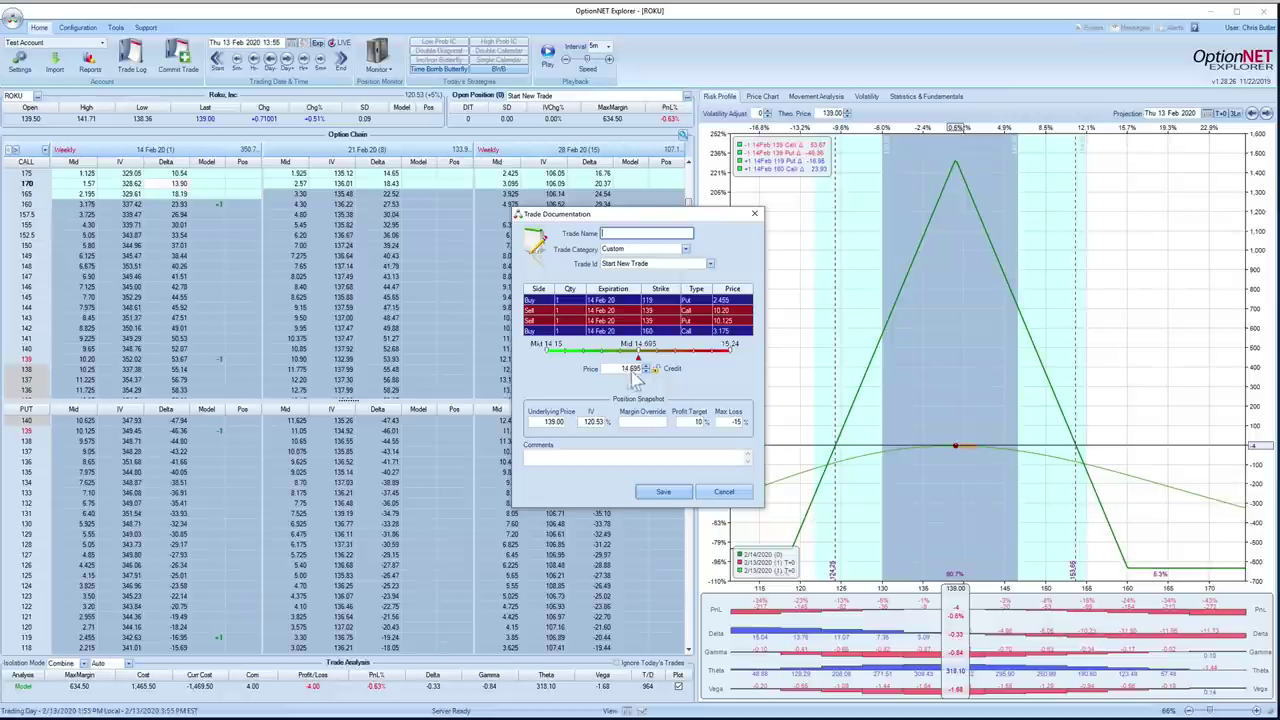
{"action": "left_click", "coordinate": [662, 492]}
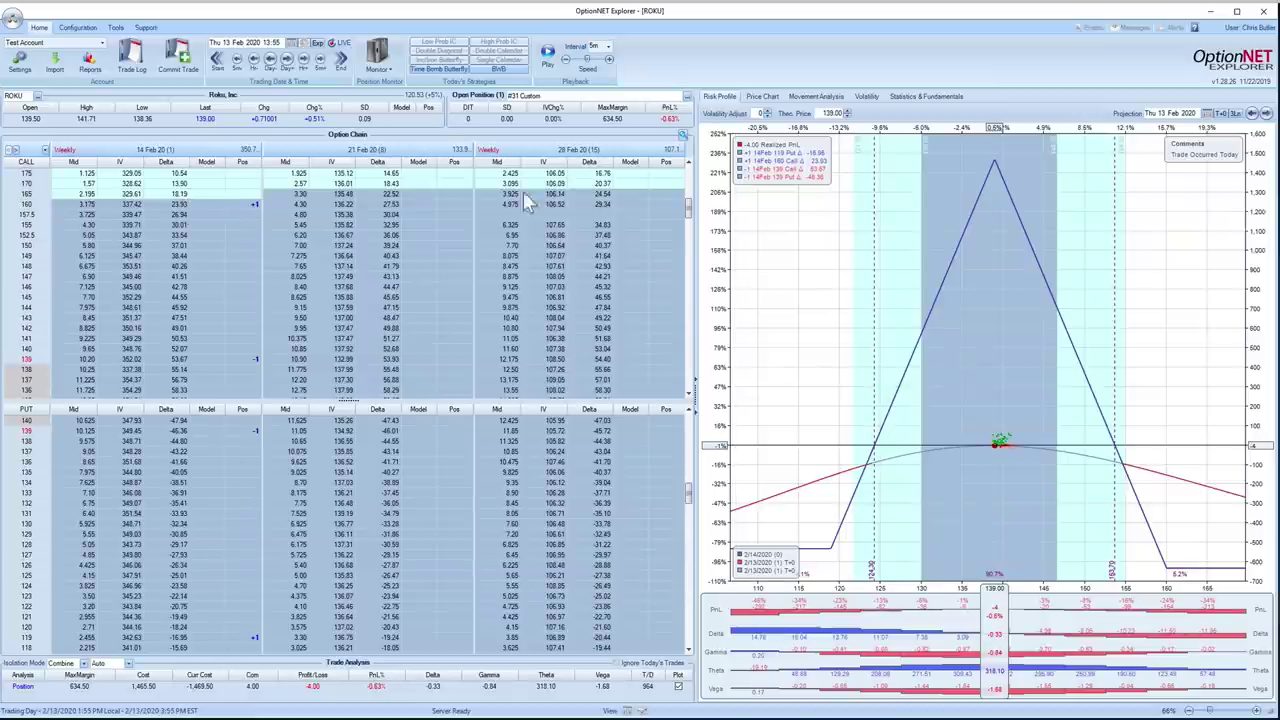
- Advance the trading time to Fri 14 Feb 2020 07:30 and inspect the ROKU iron butterfly's risk profile
{"action": "left_click", "coordinate": [321, 62]}
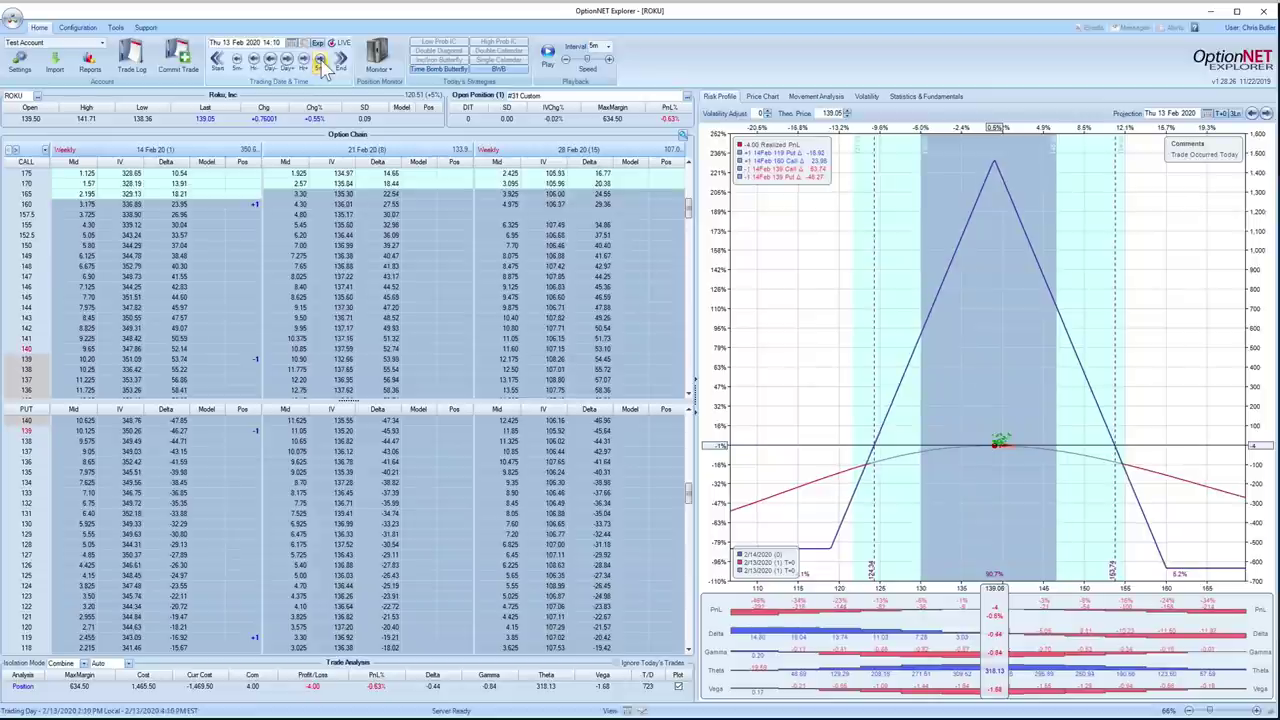
{"action": "left_click", "coordinate": [288, 60]}
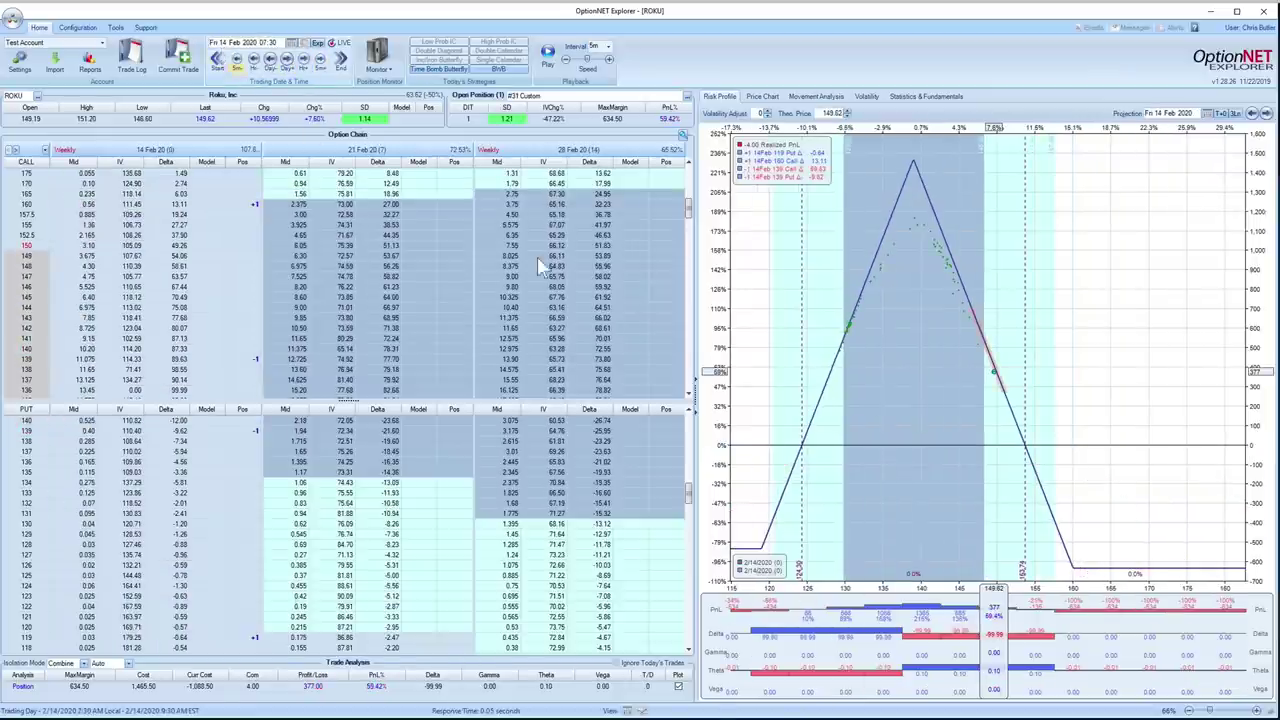
{"action": "scroll", "coordinate": [960, 423], "scroll_direction": "down", "scroll_amount": 2}
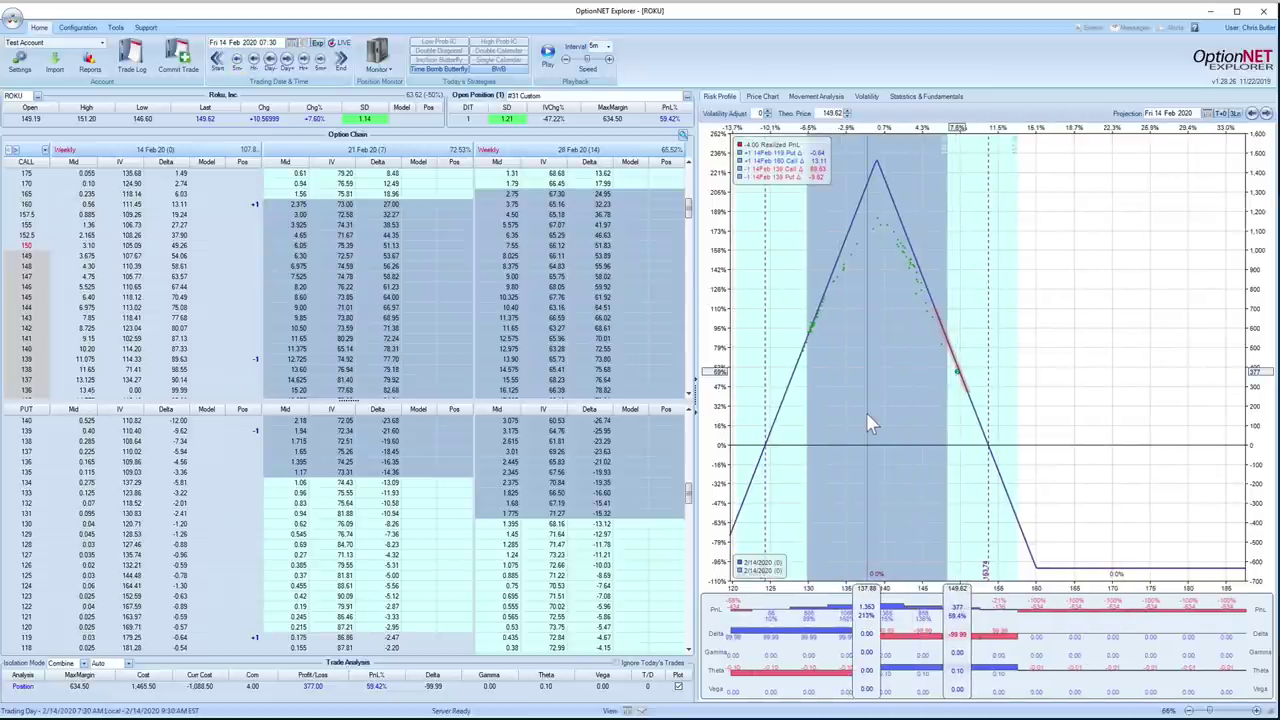